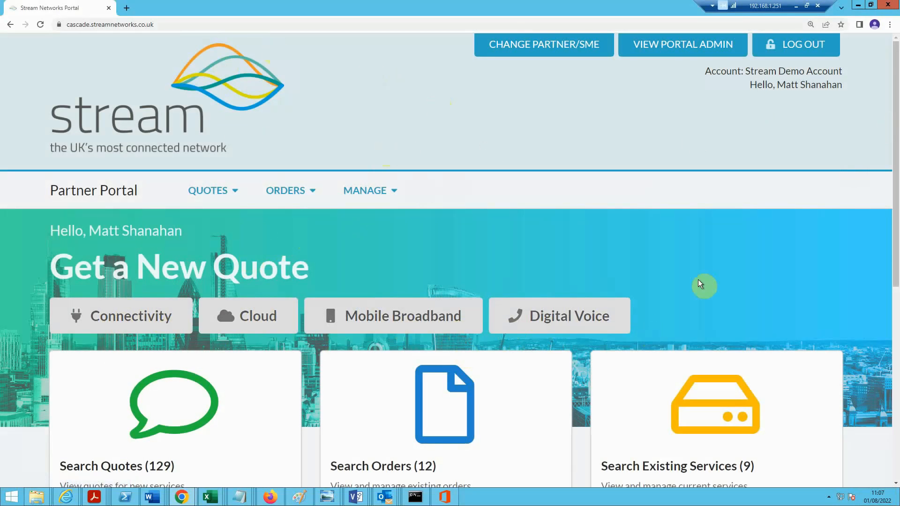
Start a new Digital Voice quote and choose the VStream Teams Direct Routing product type.
scroll(544, 252, "down", 1)
left_click(538, 263)
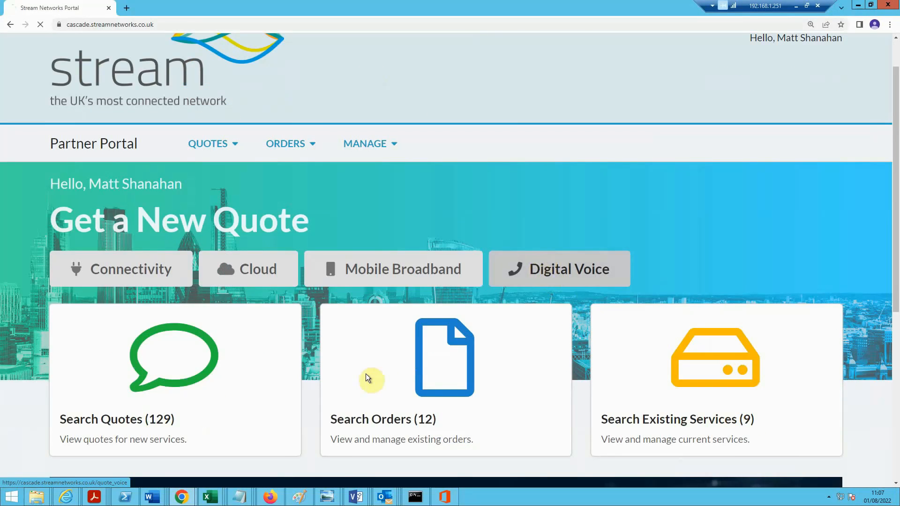
scroll(220, 248, "down", 1)
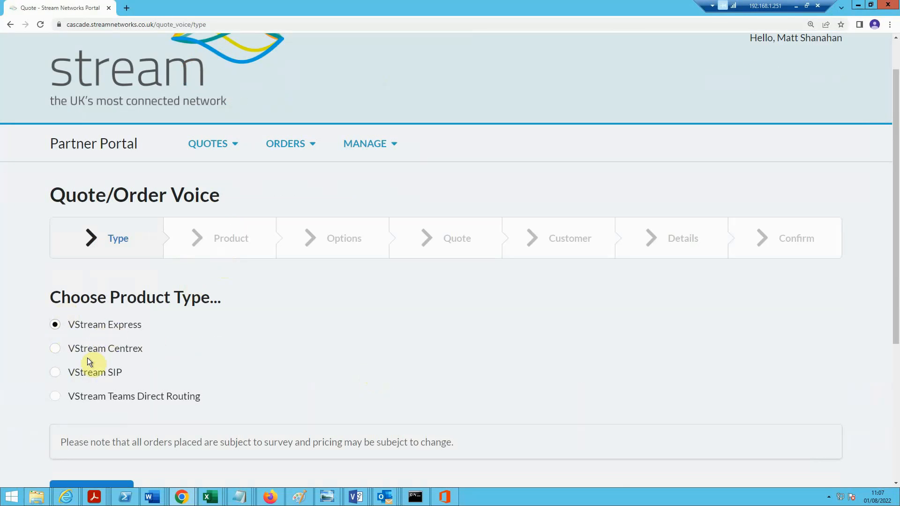
scroll(116, 395, "down", 2)
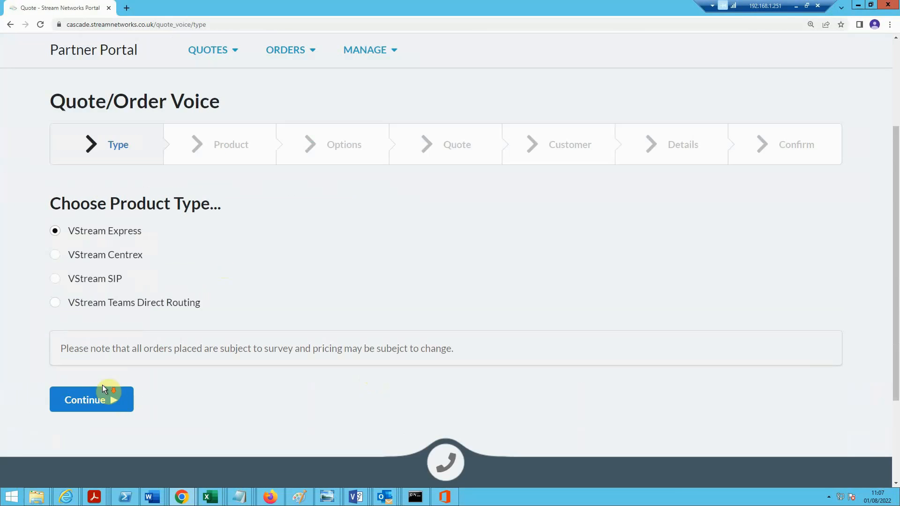
left_click(55, 308)
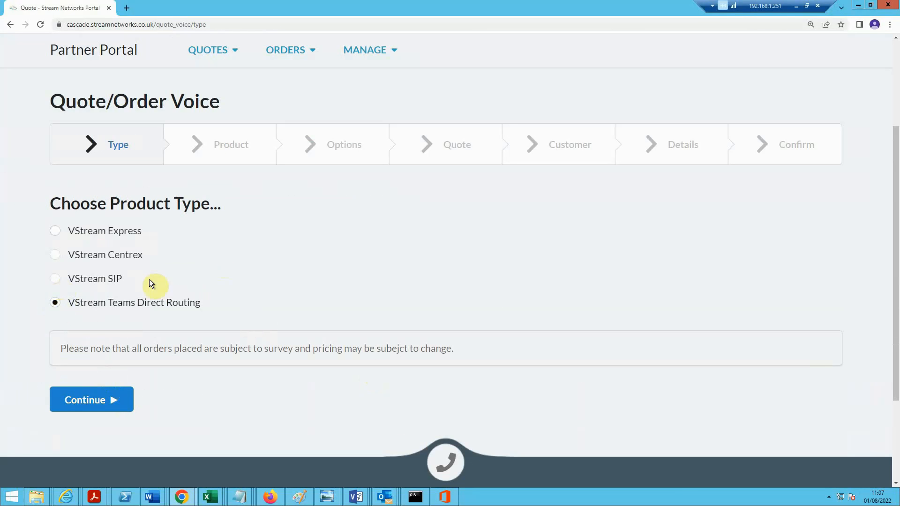
left_click(109, 402)
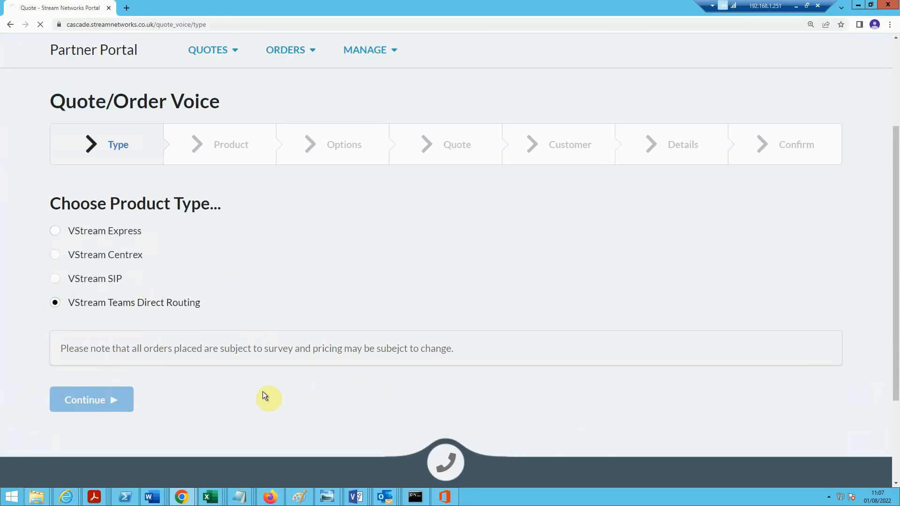
Enter Test Order as the quote reference.
scroll(262, 395, "down", 3)
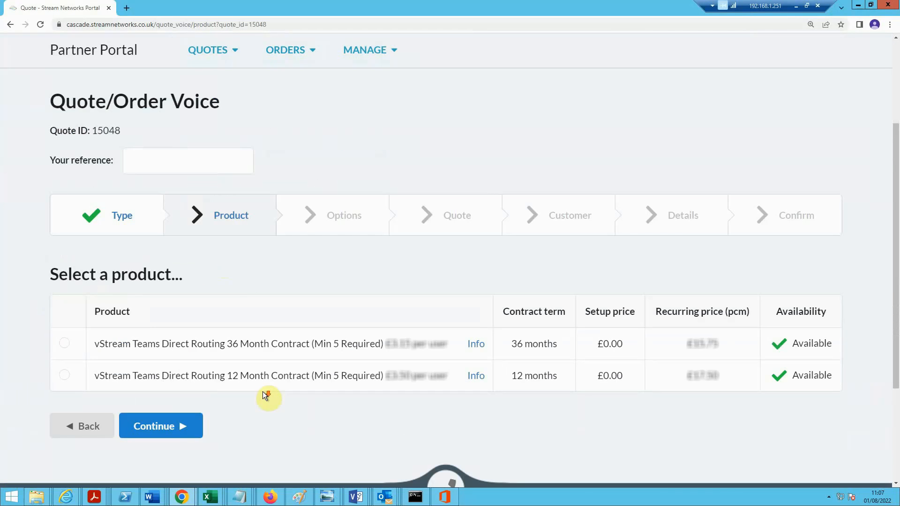
left_click(175, 161)
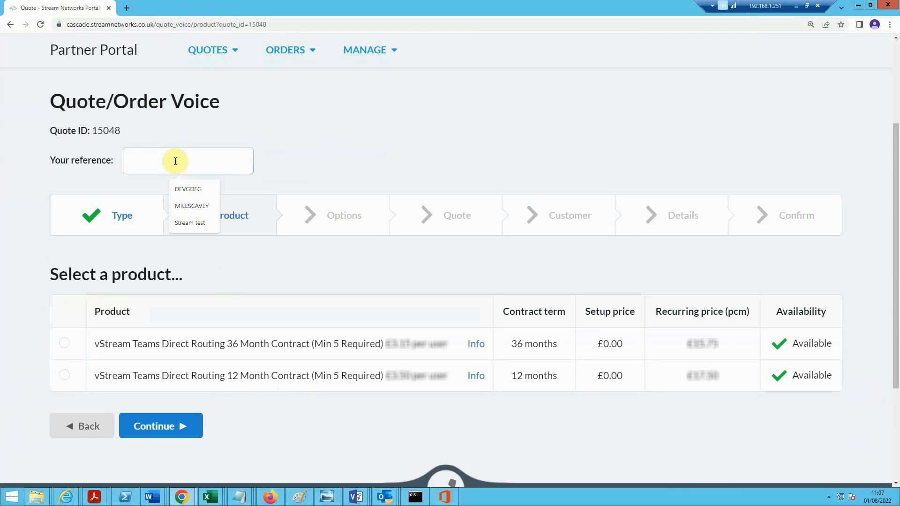
type("Ted")
key("BackSpace")
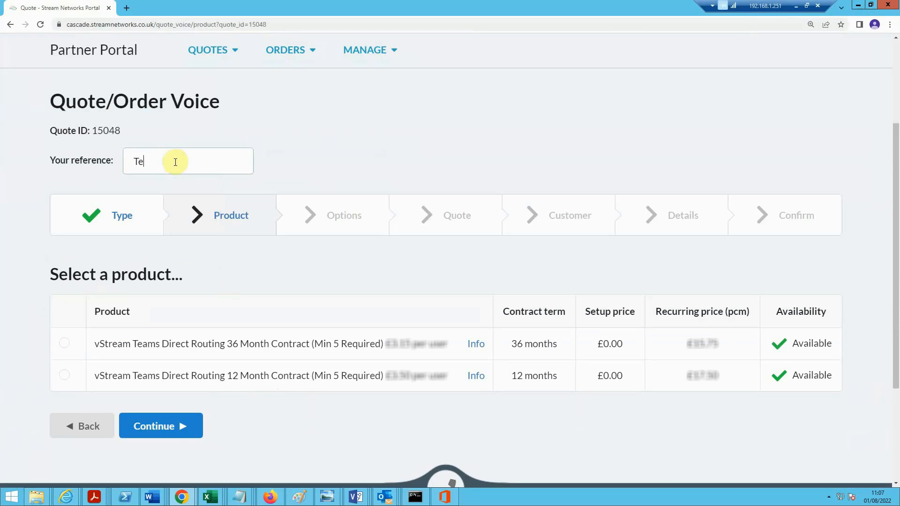
type("st Order")
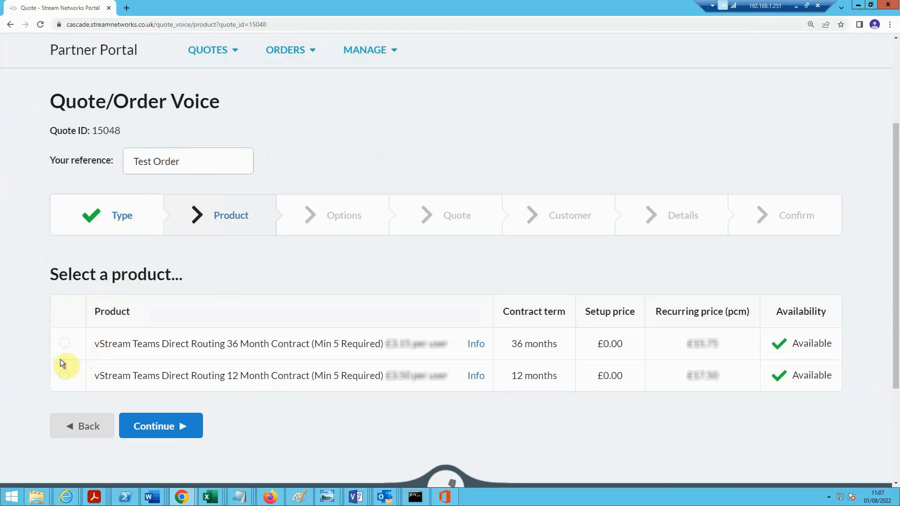
Select the vStream Teams Direct Routing 36 Month Contract product and continue to the options.
left_click(65, 344)
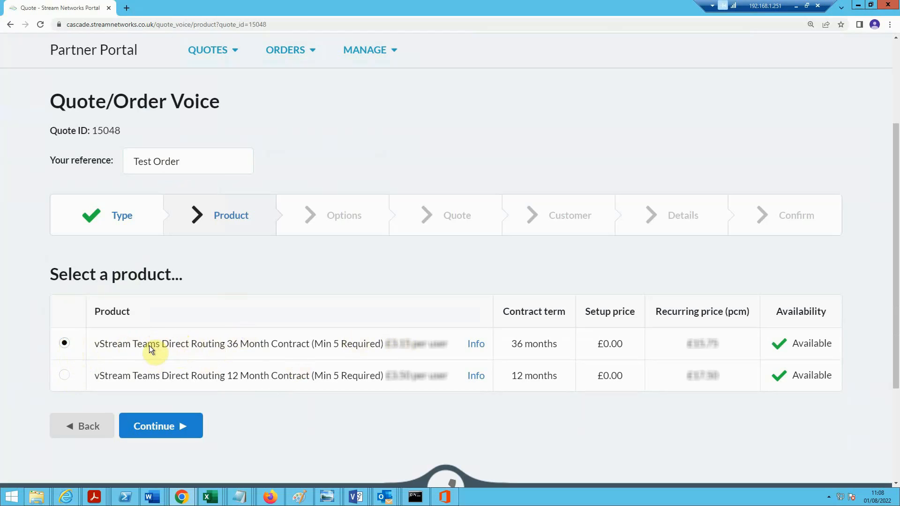
left_click(175, 426)
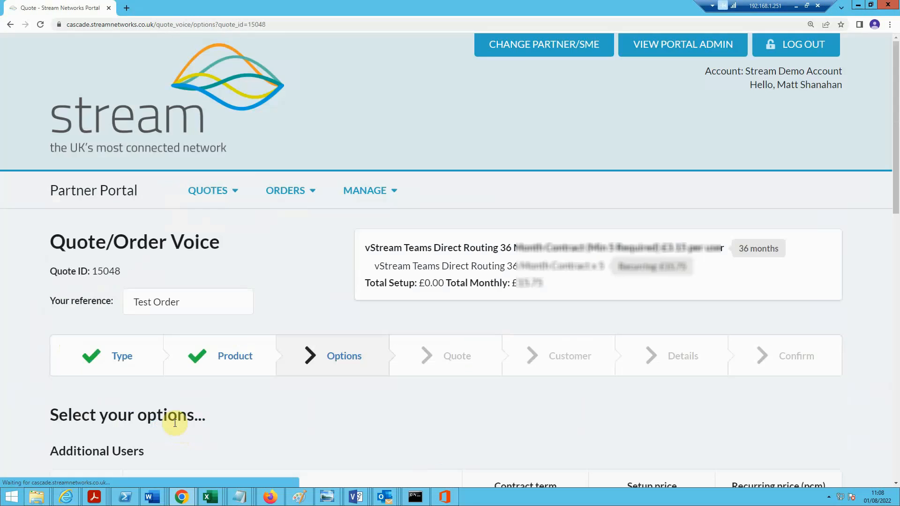
Set the additional vStream Teams Direct Routing 36 Month Contract users to 5.
scroll(366, 251, "down", 4)
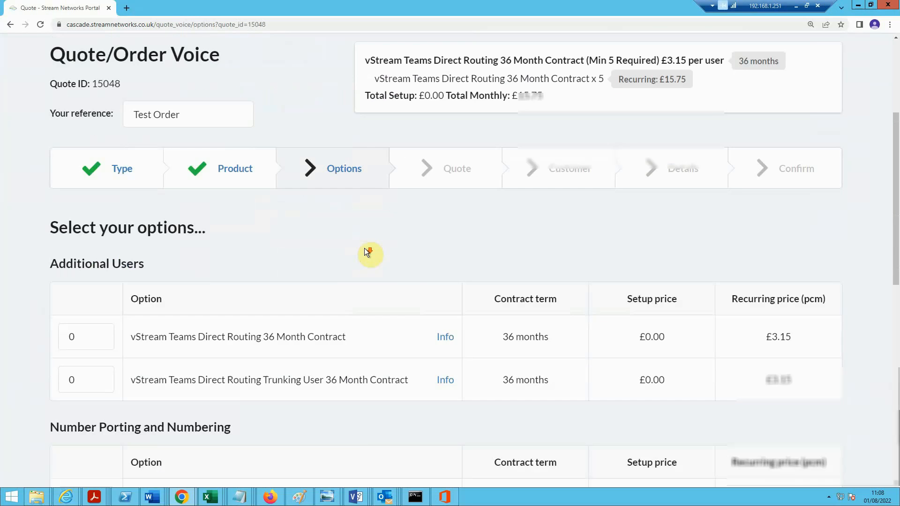
scroll(384, 247, "up", 2)
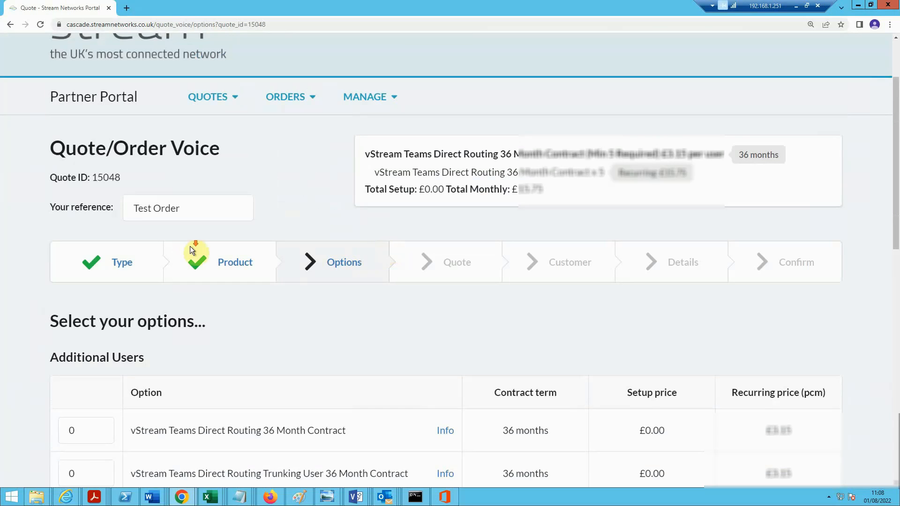
scroll(190, 246, "down", 2)
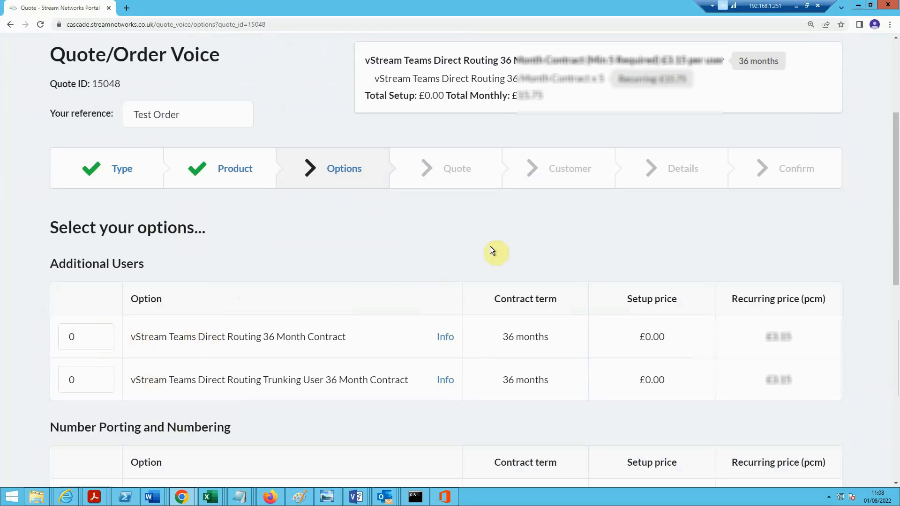
left_click(101, 333)
left_click(101, 333)
left_click(101, 333)
left_click(101, 333)
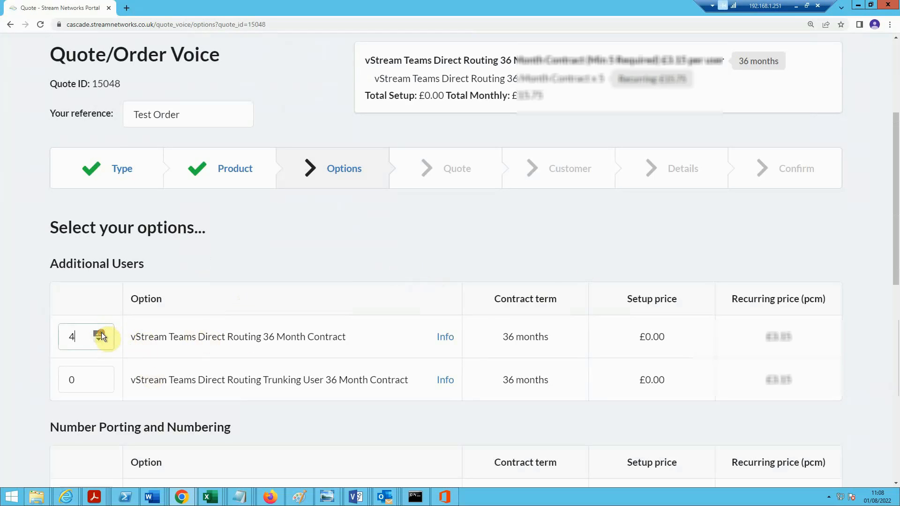
left_click(101, 332)
left_click(258, 368)
Set the Teams Direct Routing Trunking User 36 Month Contract quantity to 5.
scroll(258, 369, "down", 2)
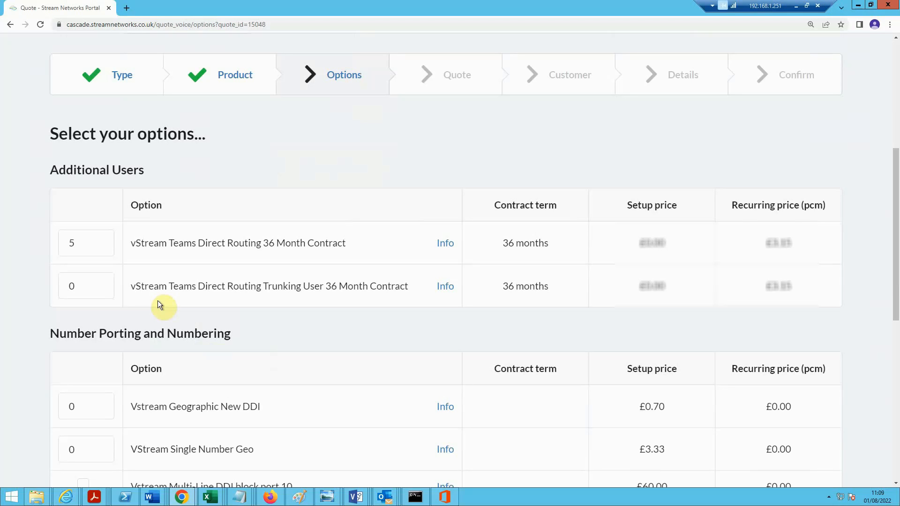
triple_click(101, 281)
scroll(184, 288, "down", 1)
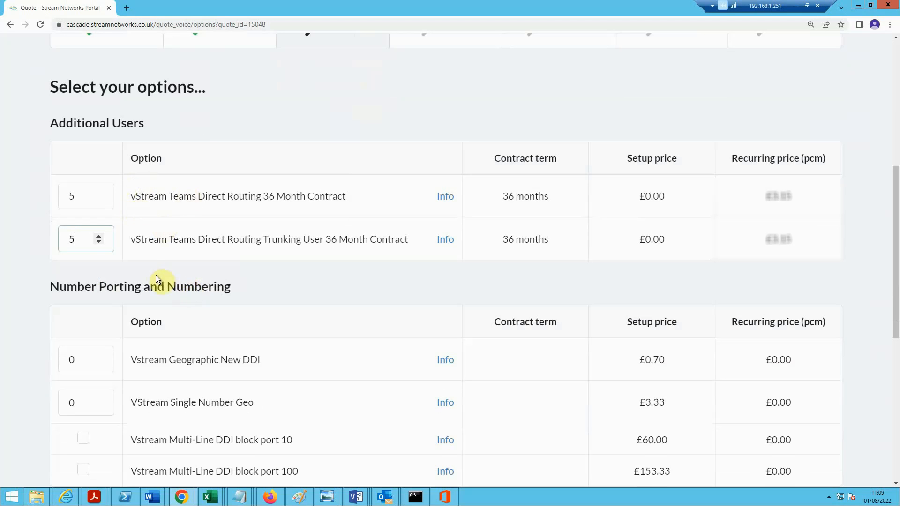
Set the Vstream Geographic New DDI quantity to 15.
double_click(98, 357)
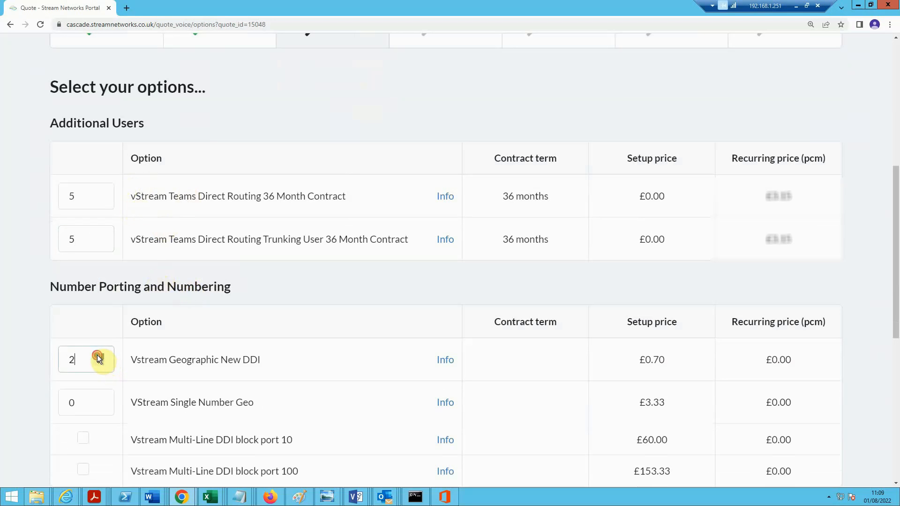
double_click(97, 356)
left_click(98, 358)
Check the remaining numbering and add-on options and continue to the quote summary.
scroll(202, 346, "down", 1)
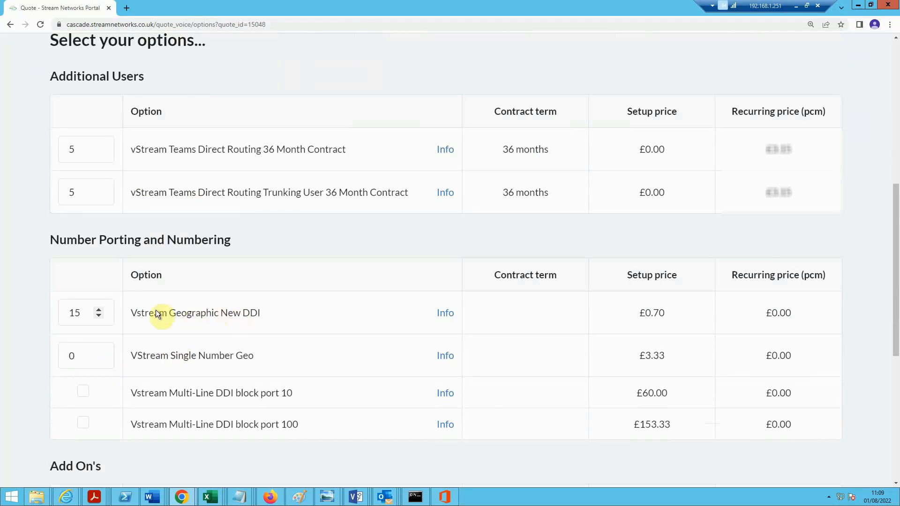
scroll(150, 324, "down", 2)
left_click(76, 260)
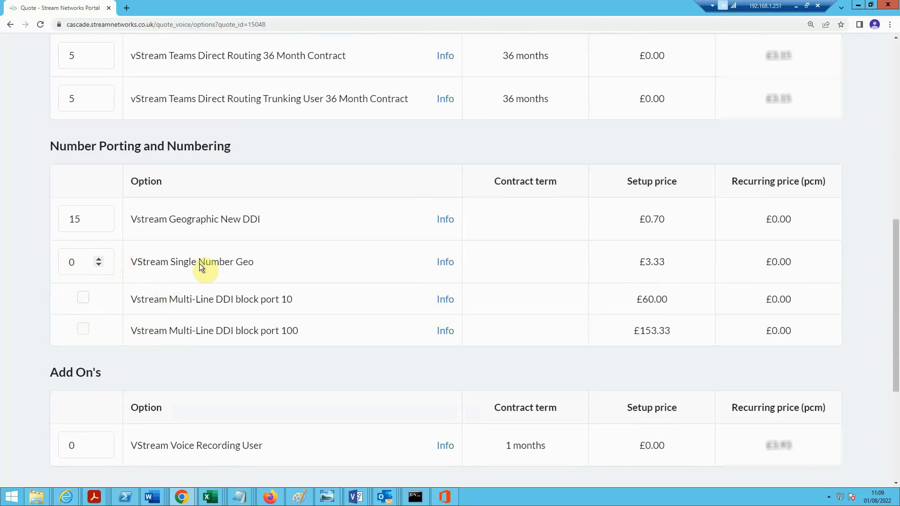
left_click(136, 302)
scroll(200, 300, "down", 2)
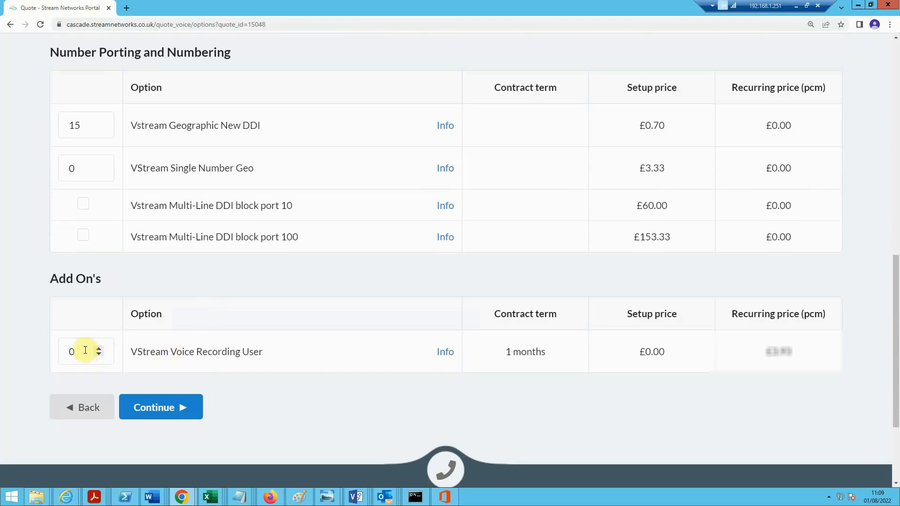
left_click(165, 407)
Review the quote summary and proceed to order it.
scroll(206, 382, "down", 4)
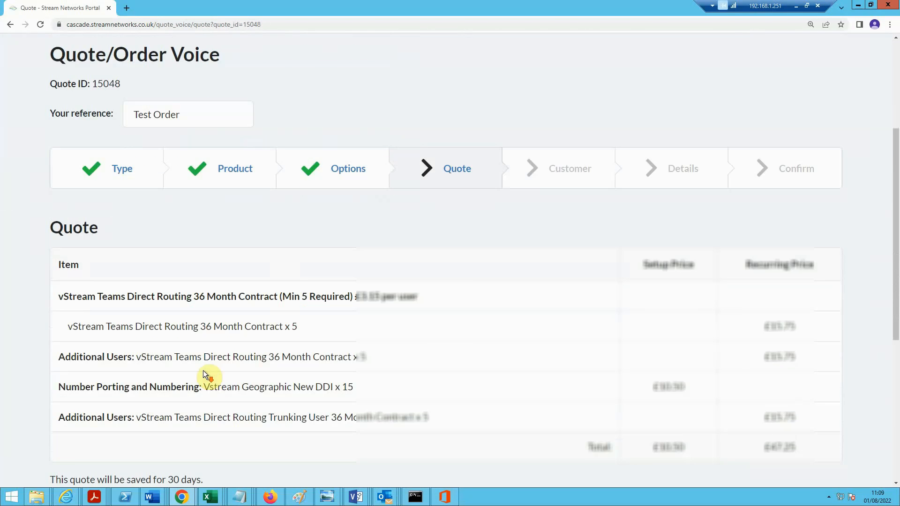
scroll(203, 370, "down", 3)
scroll(204, 370, "down", 3)
scroll(204, 371, "up", 3)
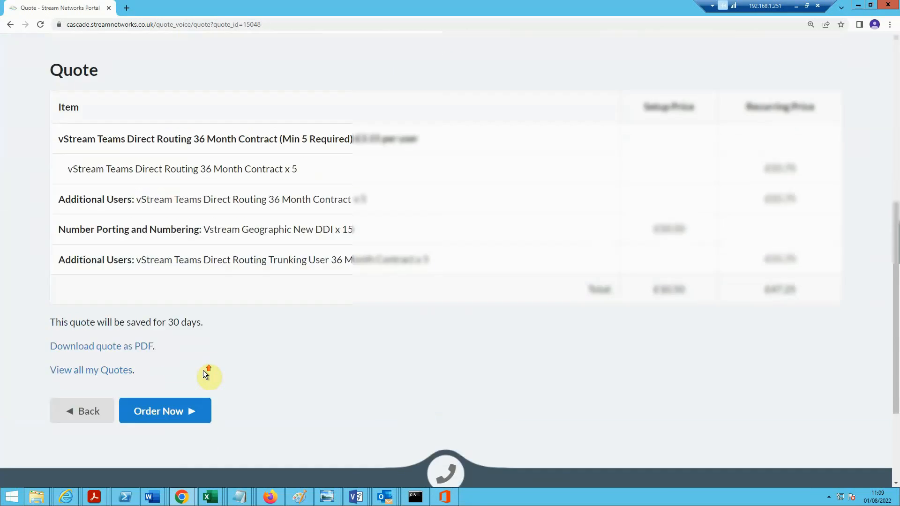
scroll(204, 370, "down", 3)
left_click(174, 270)
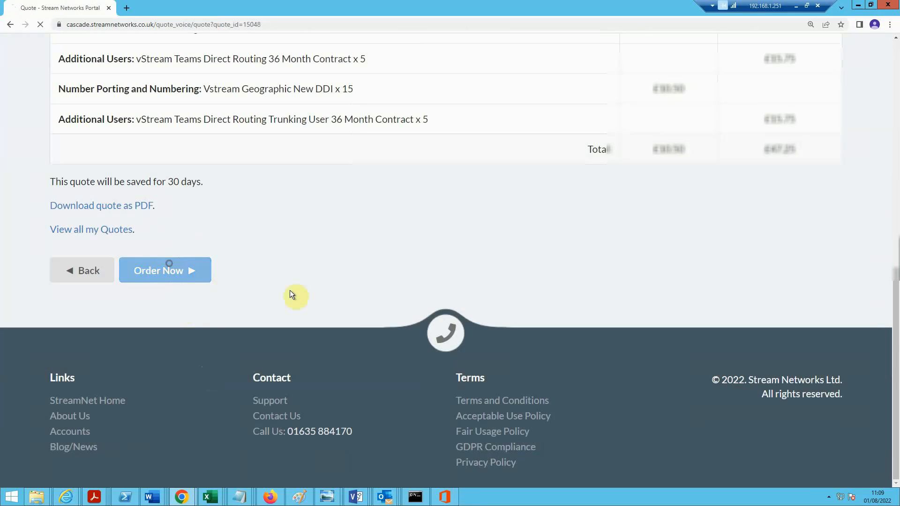
Select Stream Networks as the customer.
scroll(287, 297, "down", 4)
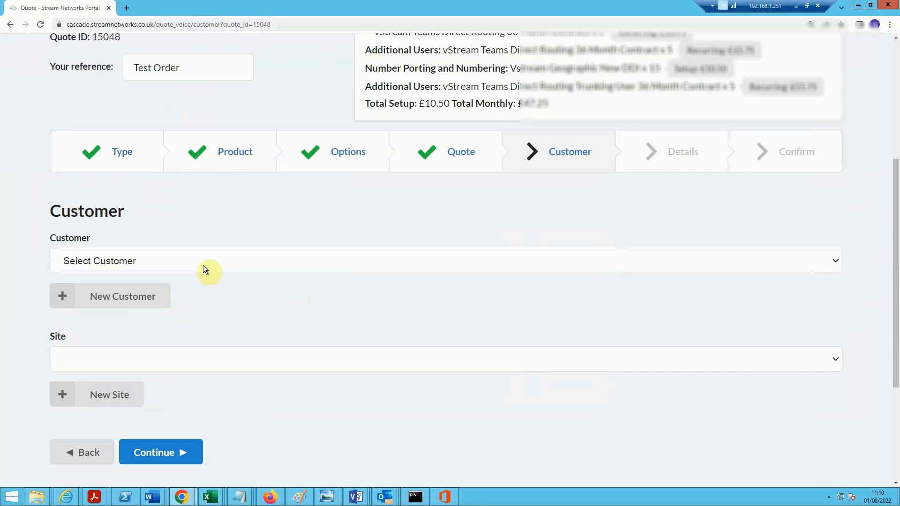
left_click(203, 265)
left_click(160, 342)
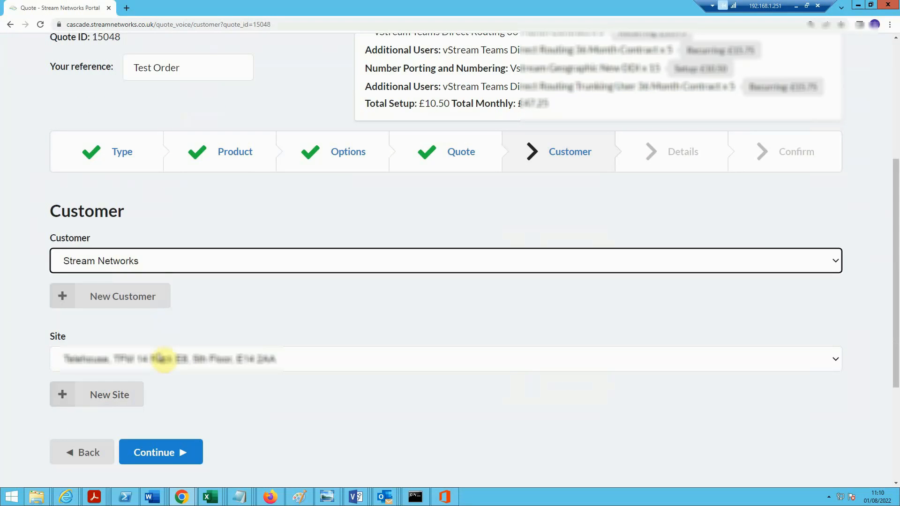
Choose the customer's Riverside house site address and continue to the details.
scroll(94, 300, "down", 2)
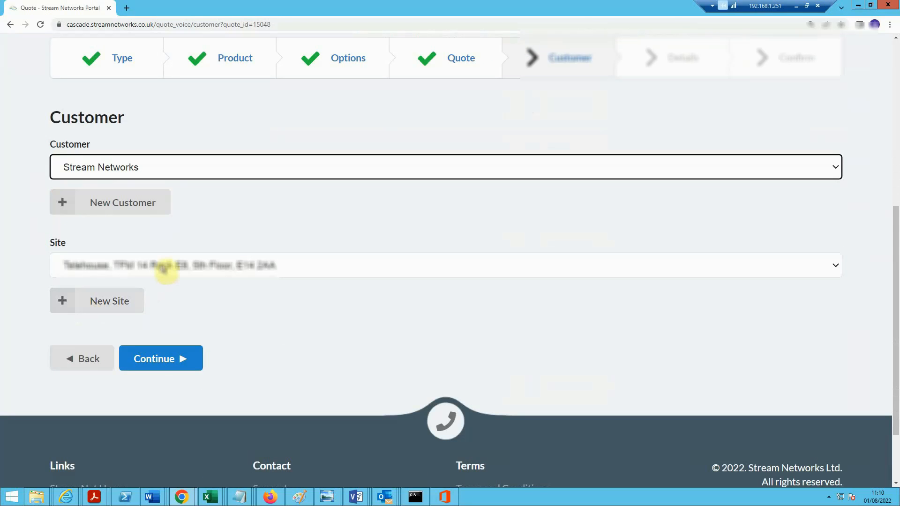
left_click(164, 266)
left_click(141, 321)
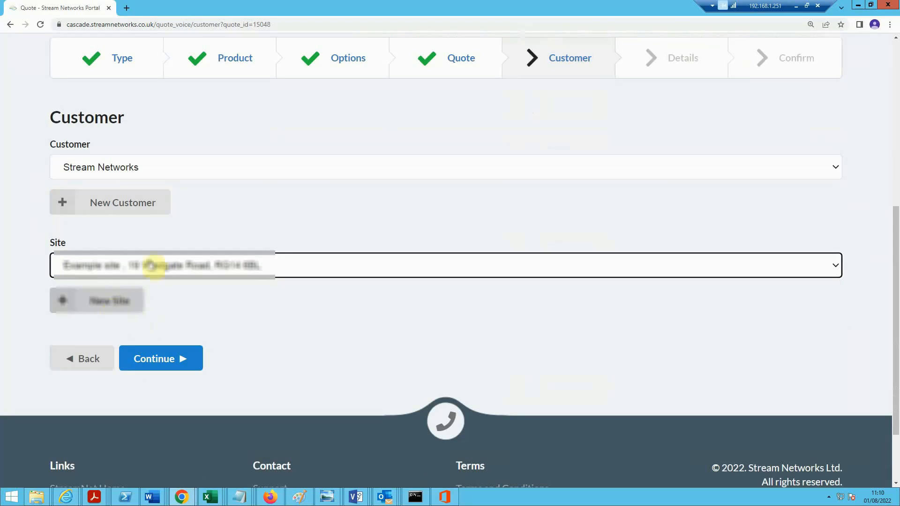
left_click(150, 266)
left_click(141, 312)
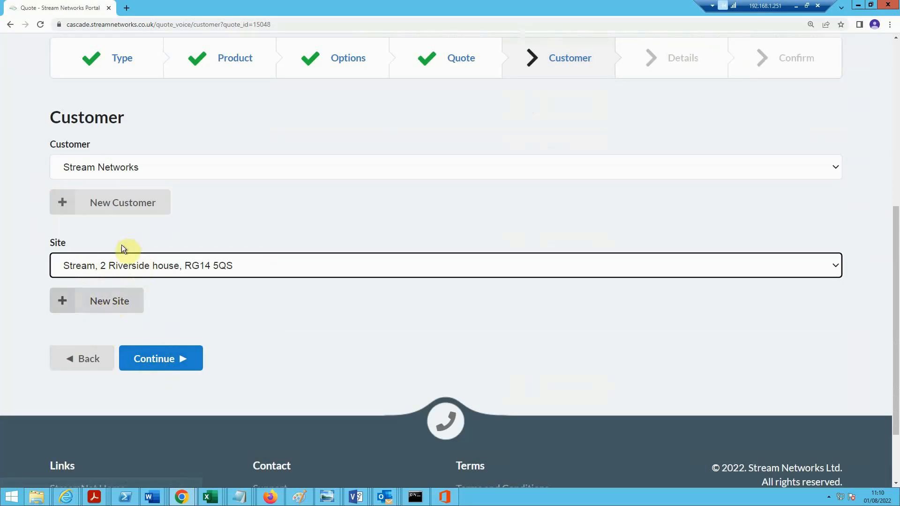
left_click(165, 358)
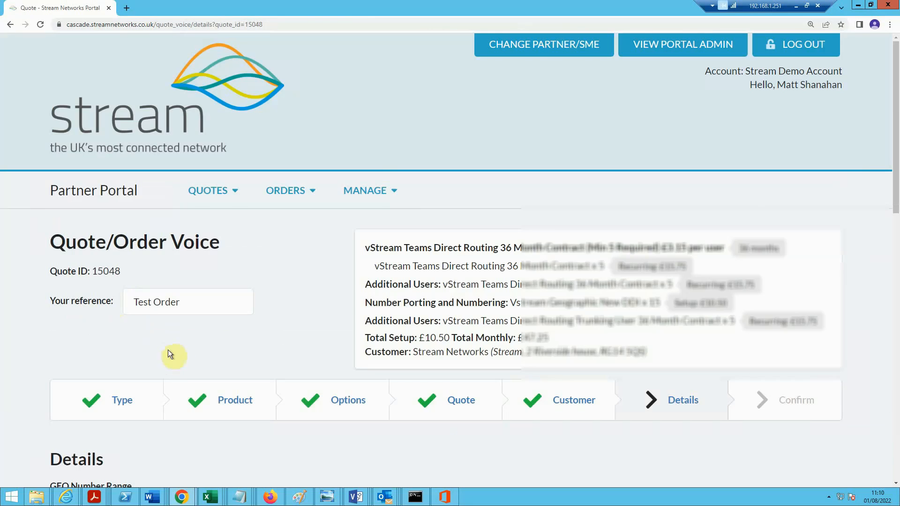
Enter 01635 as the GEO Number Range dialling code.
scroll(173, 347, "down", 5)
scroll(172, 347, "down", 1)
left_click(148, 247)
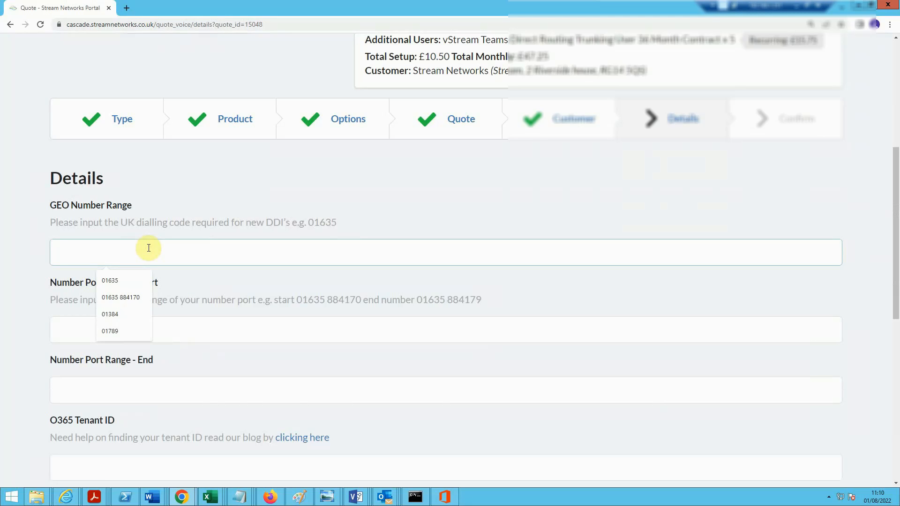
type("01635")
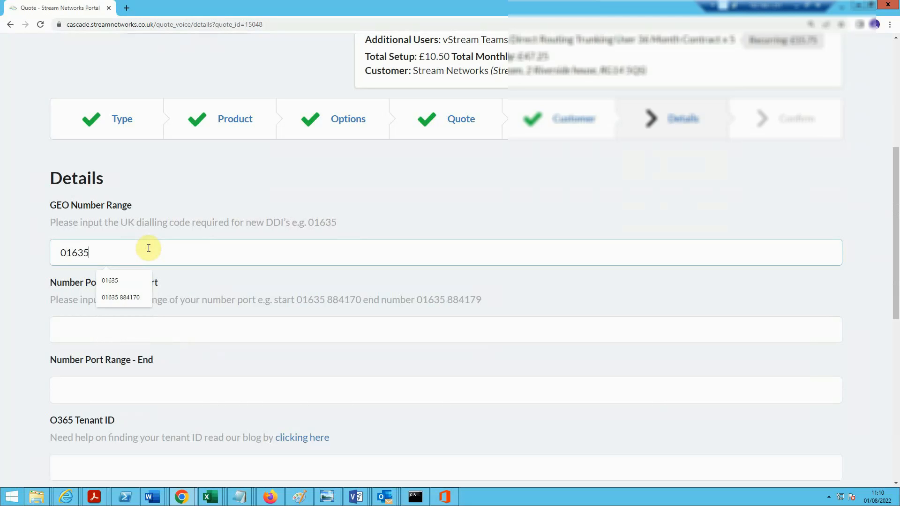
left_click(141, 329)
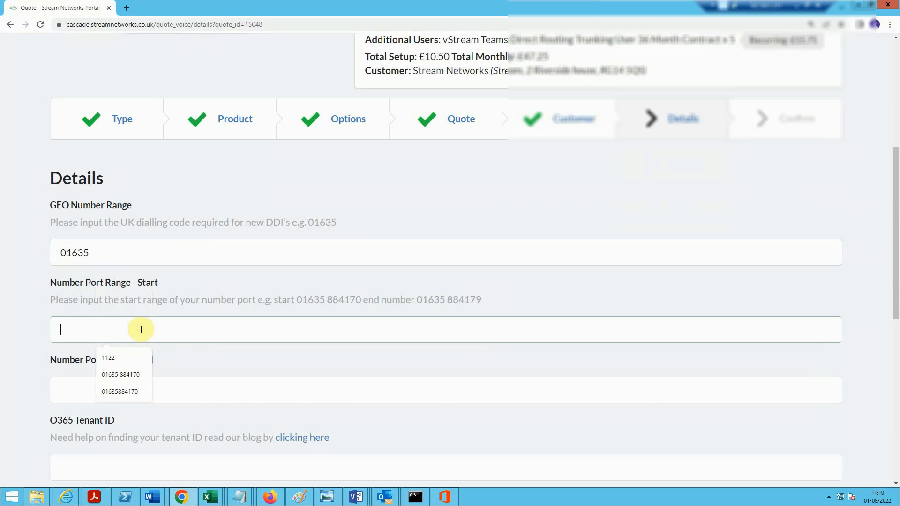
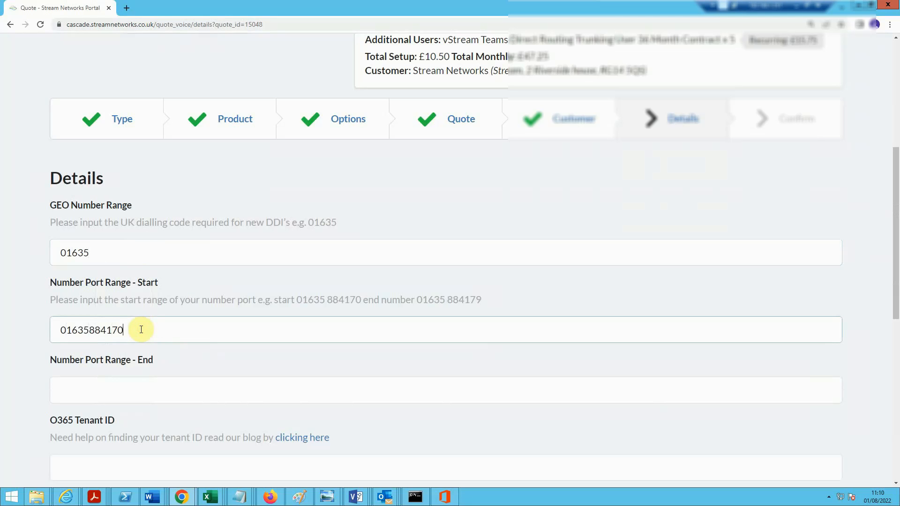
key("Tab")
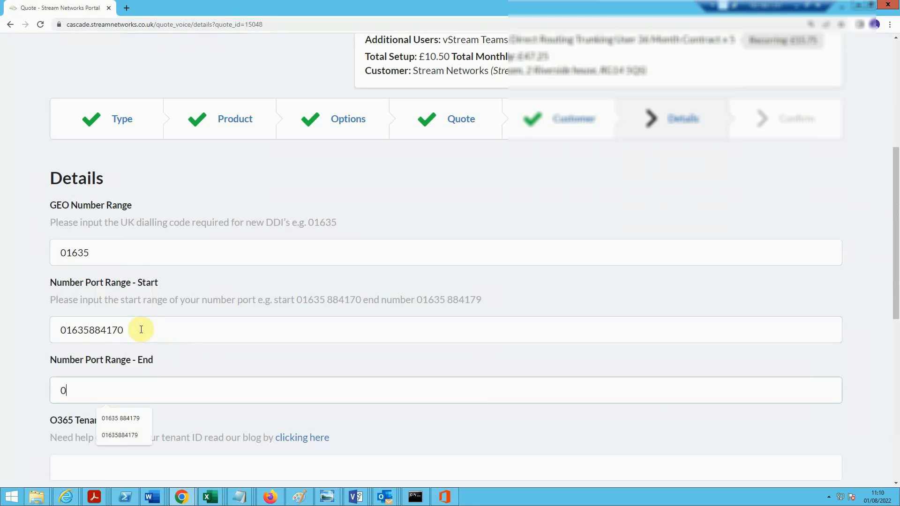
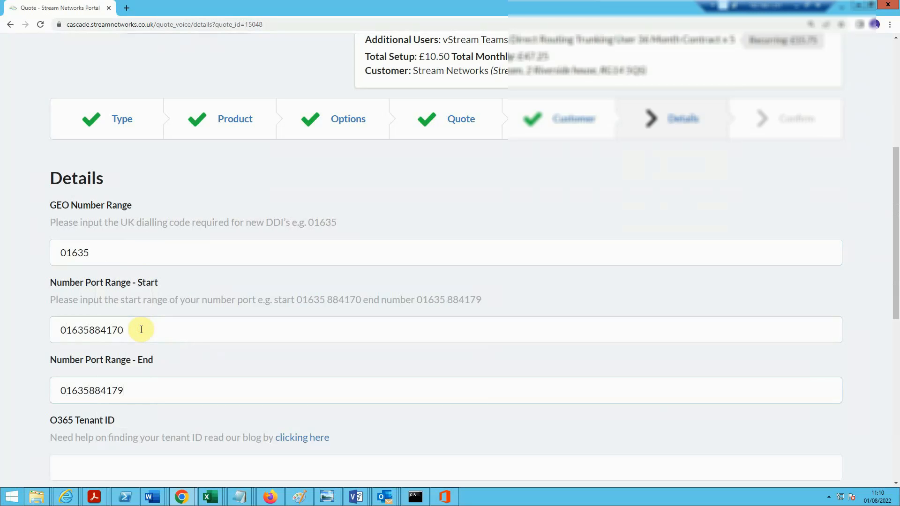
scroll(141, 329, "down", 1)
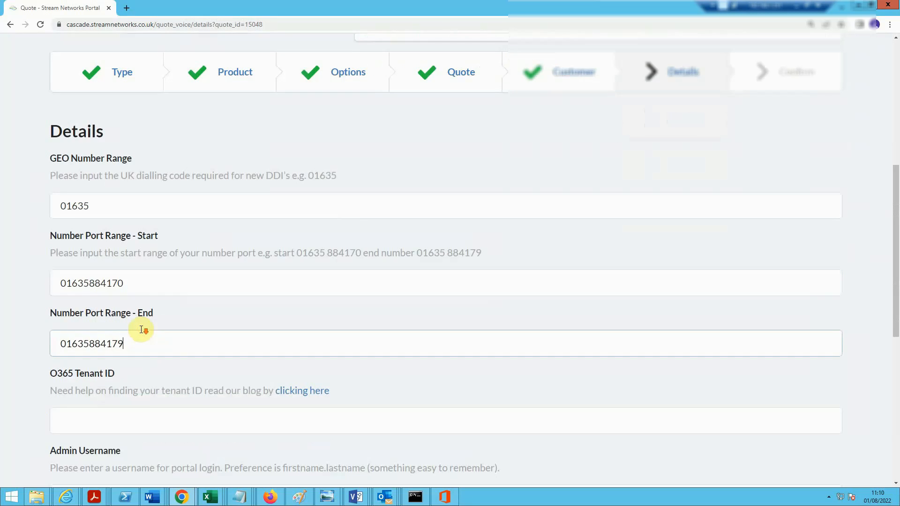
left_click(72, 283)
left_click_drag(71, 283, 125, 283)
left_click(125, 283)
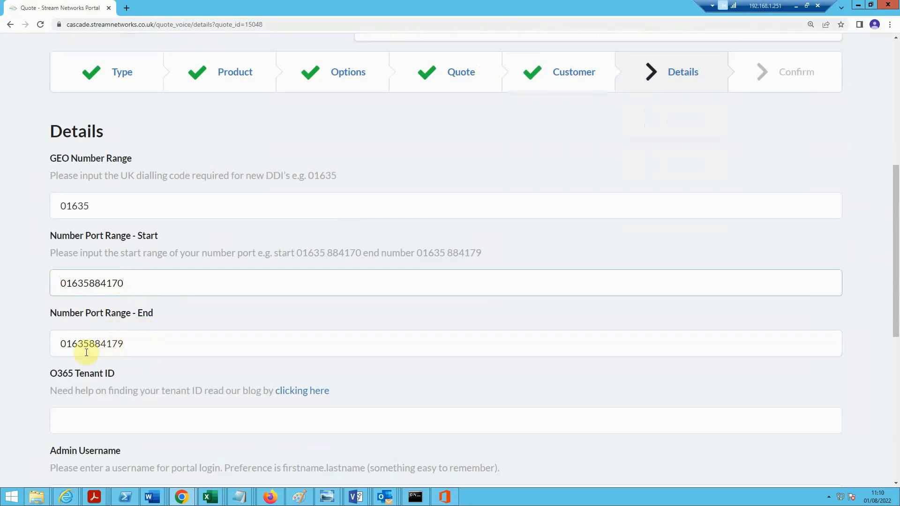
Open the tenant ID help blog post and read how to find the O365 Tenant ID, then return to the quote.
scroll(86, 353, "down", 2)
left_click(128, 325)
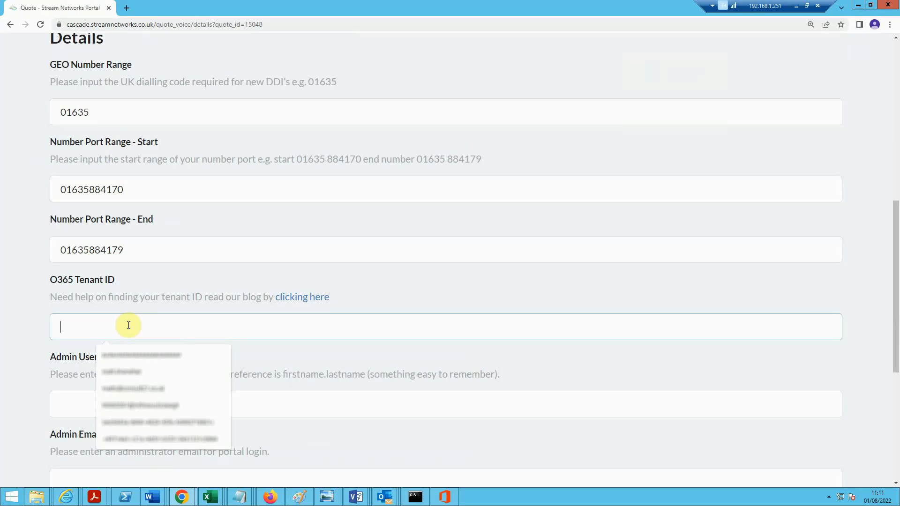
left_click(292, 299)
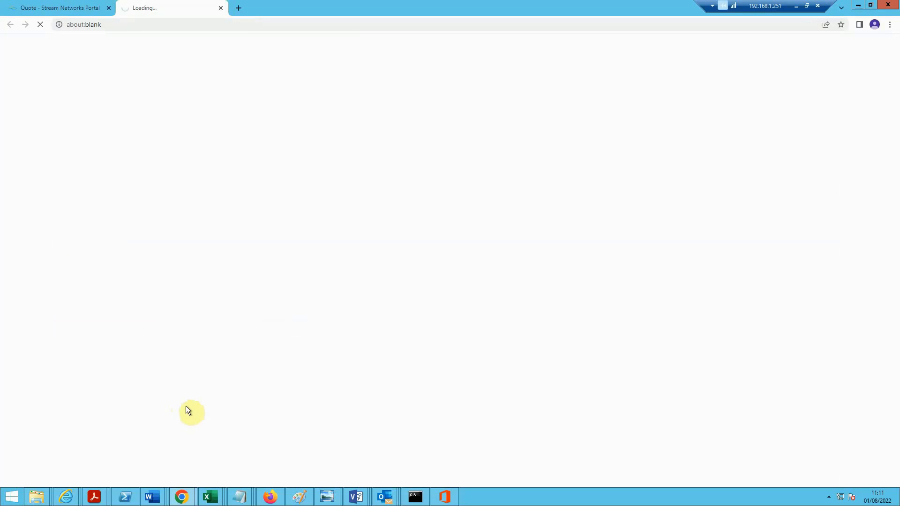
scroll(295, 317, "down", 3)
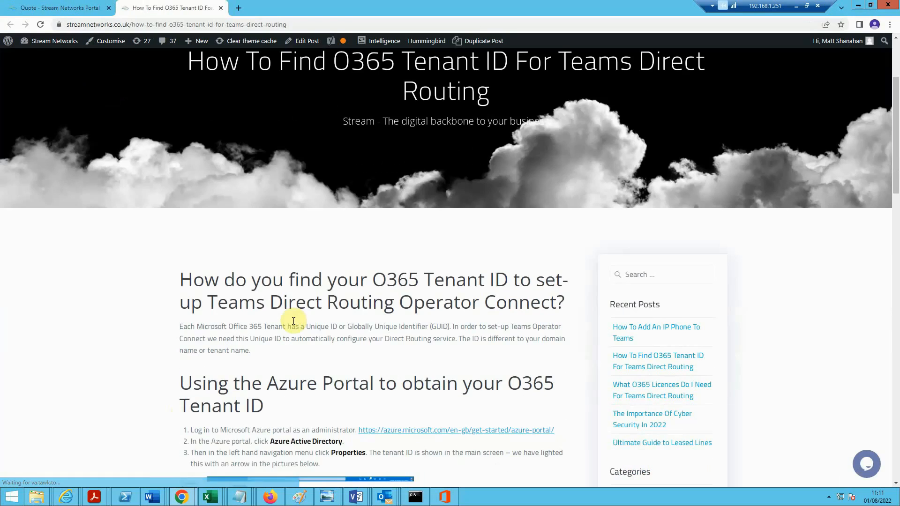
scroll(348, 299, "down", 2)
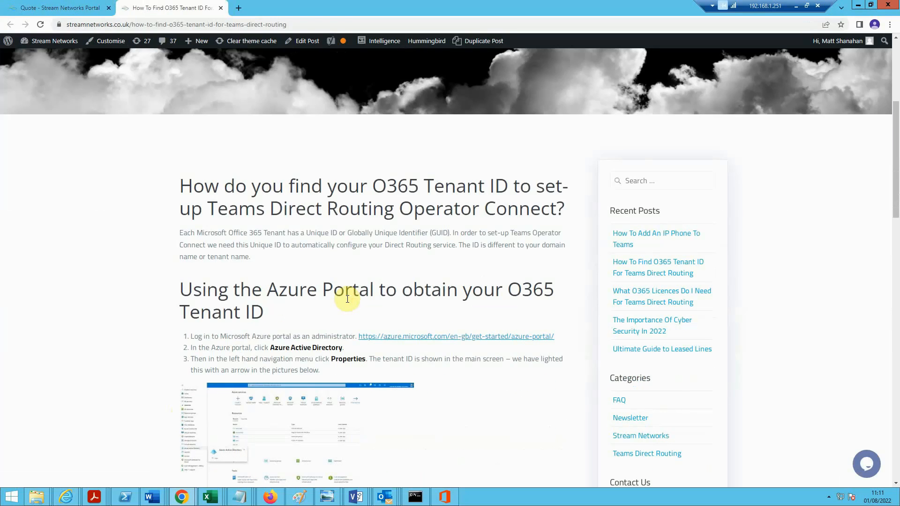
scroll(347, 299, "up", 2)
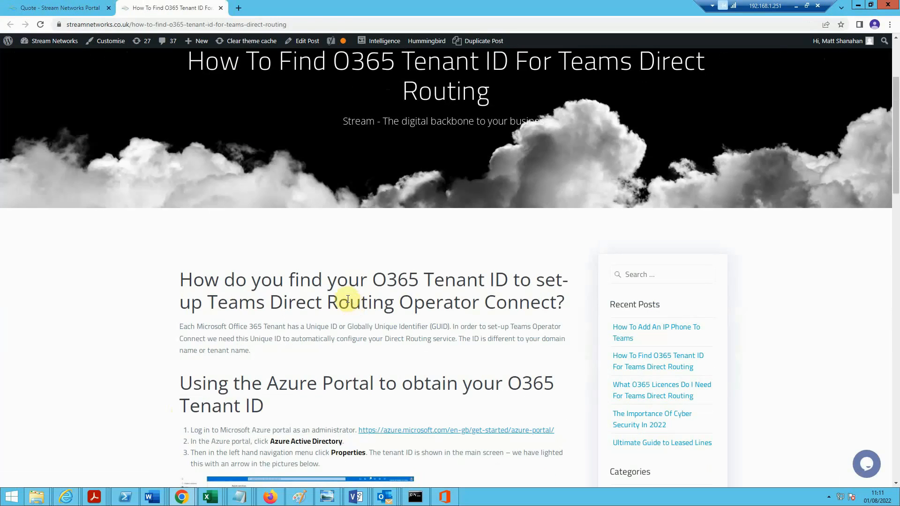
left_click(65, 7)
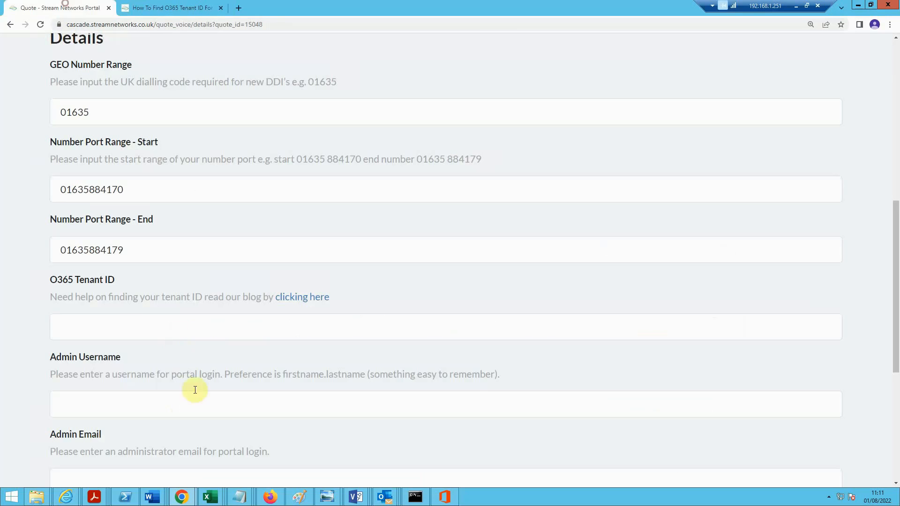
Enter a placeholder value hdajshkajhdkajsdhkasjdhkjashdkj as the O365 Tenant ID.
left_click(97, 331)
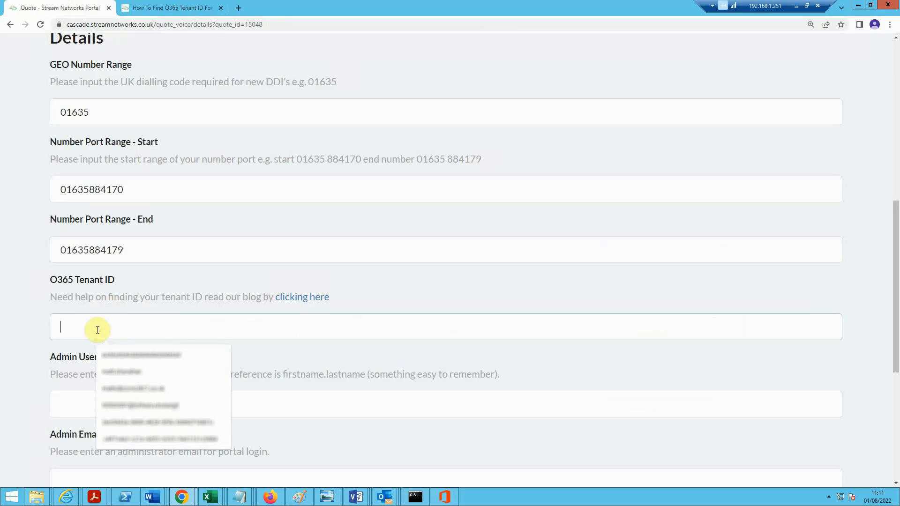
type("hdajshkajhdkaj")
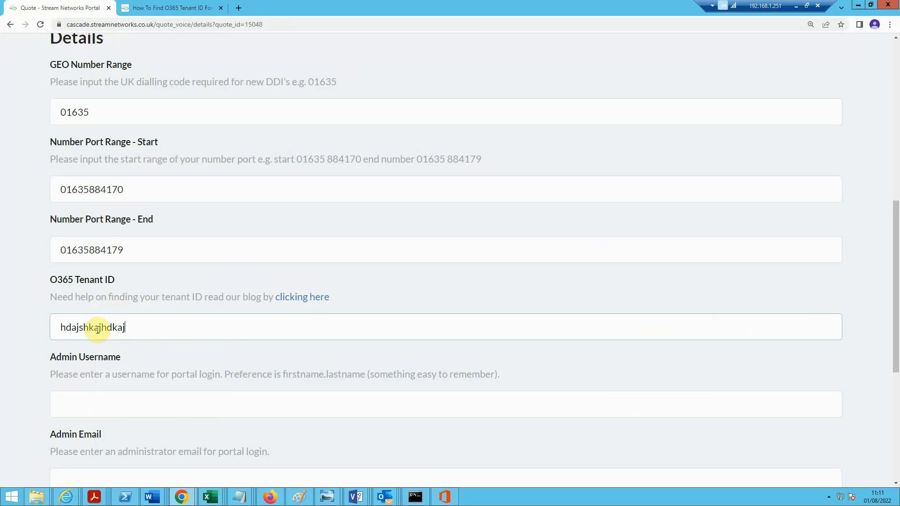
type("sdhkasjdhkjashdkj")
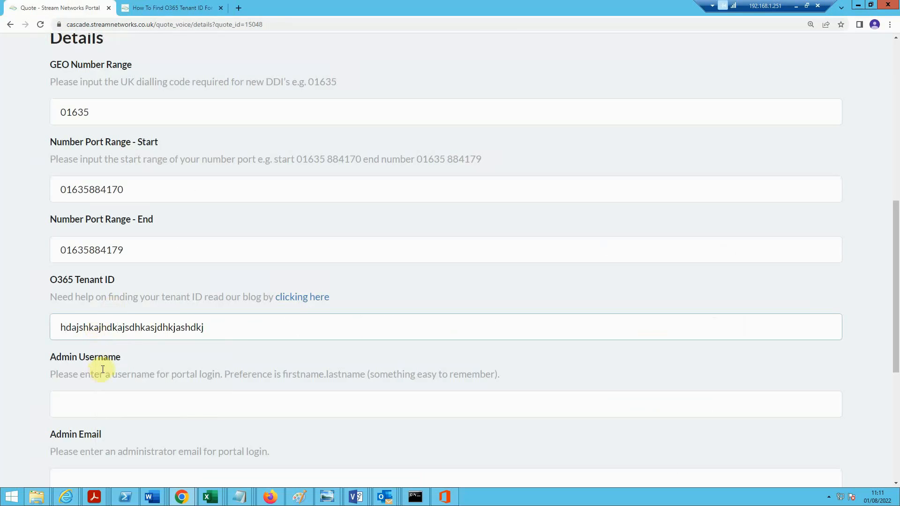
left_click(169, 336)
Fill in the Admin Username with the user's firstname.lastname login name.
left_click(133, 404)
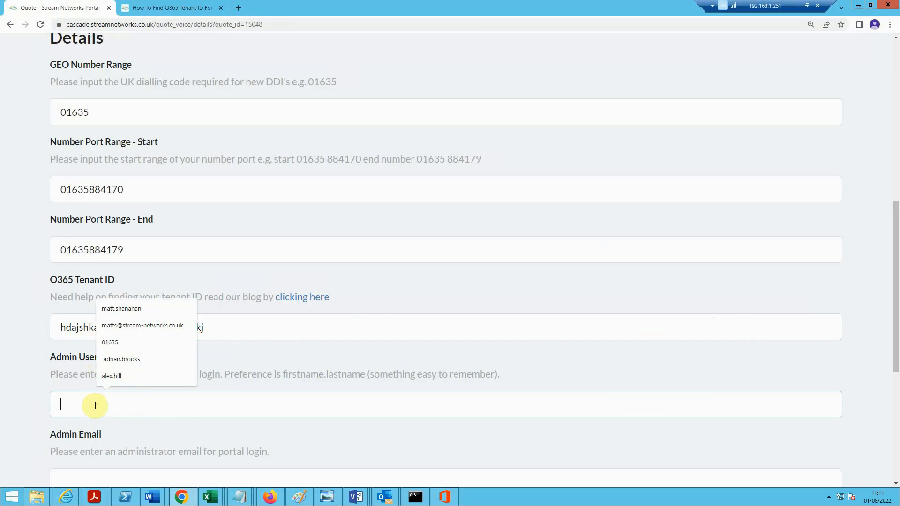
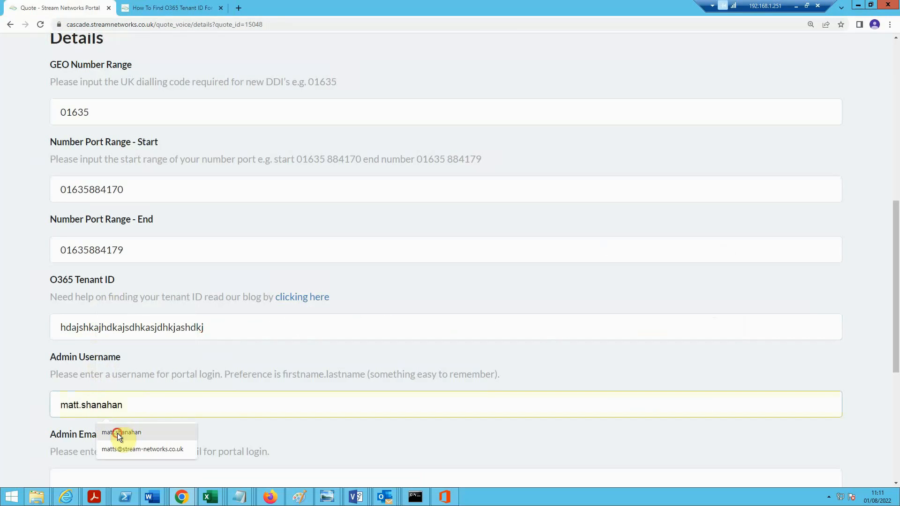
left_click(117, 434)
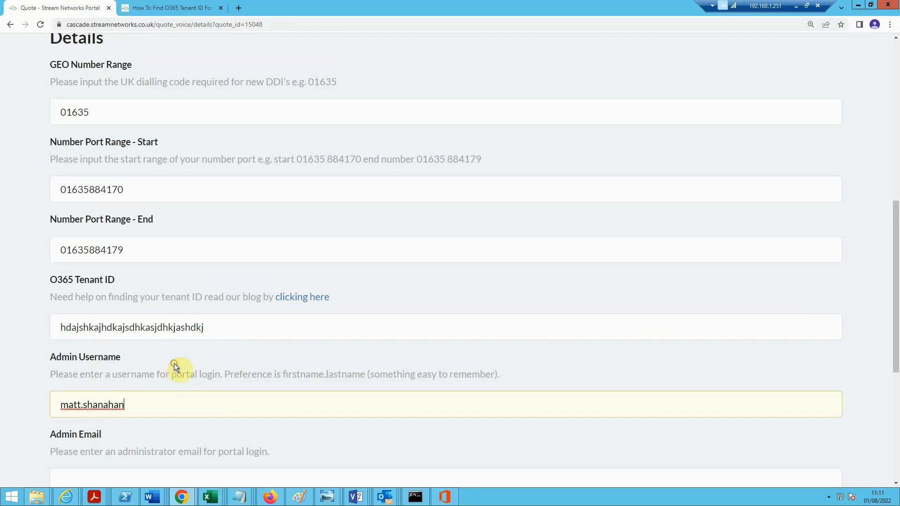
scroll(175, 364, "down", 2)
scroll(176, 360, "up", 2)
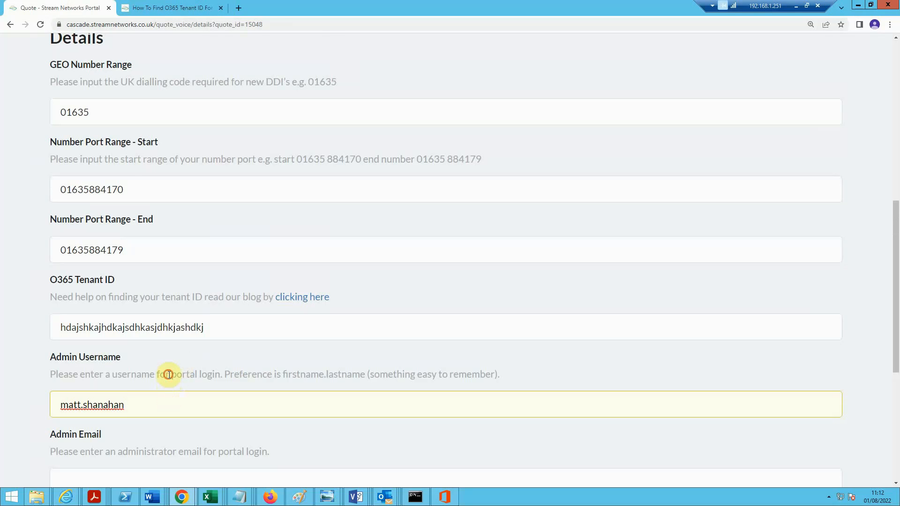
left_click(169, 375)
scroll(168, 375, "down", 1)
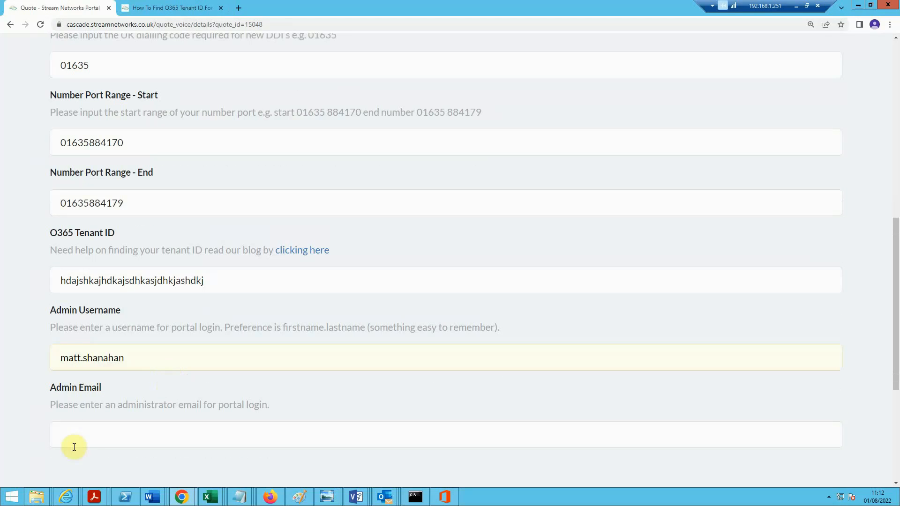
Fill in the admin's e-mail address and continue to the confirmation page.
left_click(95, 432)
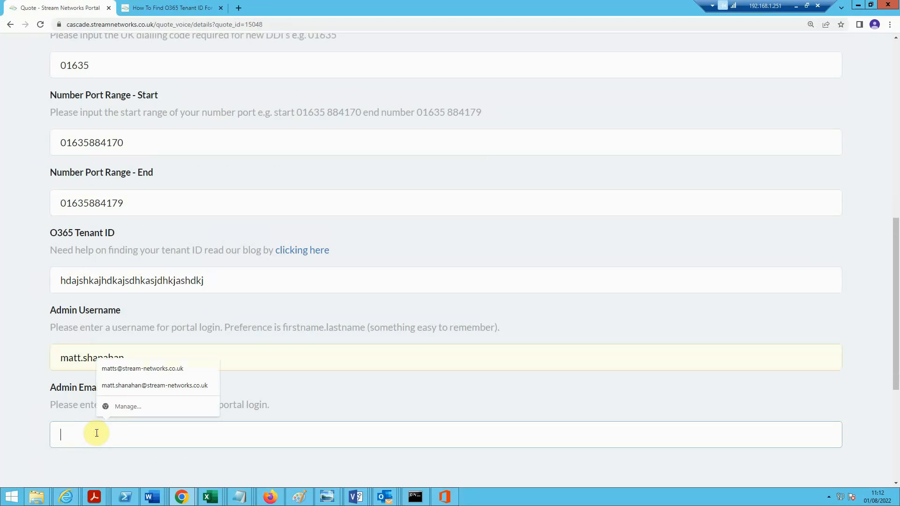
left_click(97, 433)
type("matt")
left_click(148, 386)
scroll(246, 407, "down", 4)
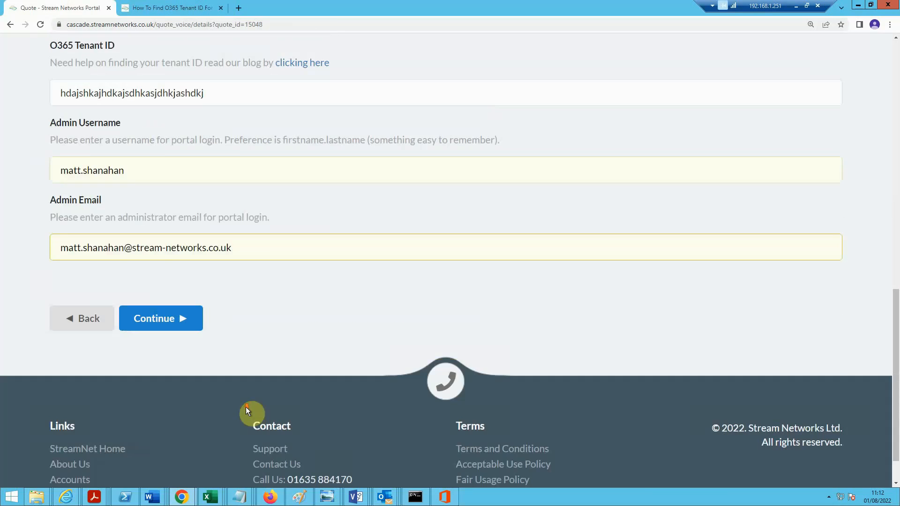
left_click(164, 319)
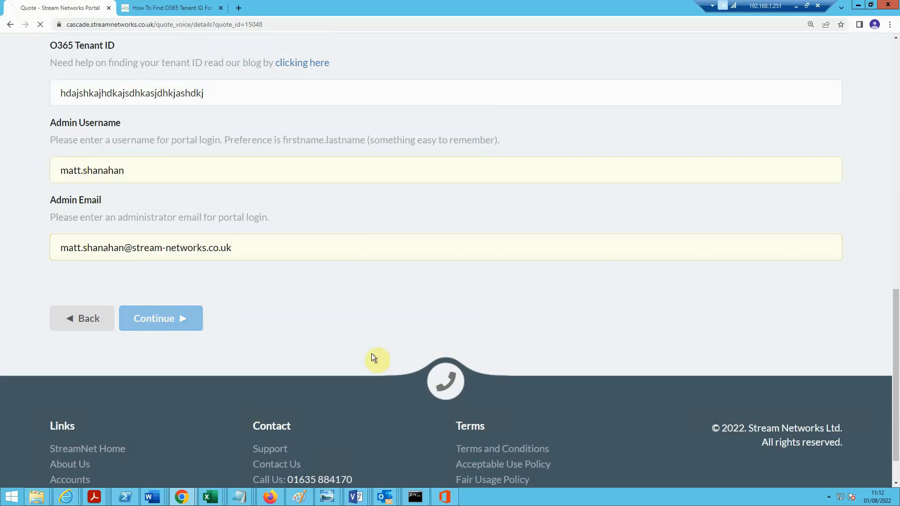
Tick the information-correct confirmation and the Terms and Conditions agreement checkboxes.
scroll(373, 351, "down", 8)
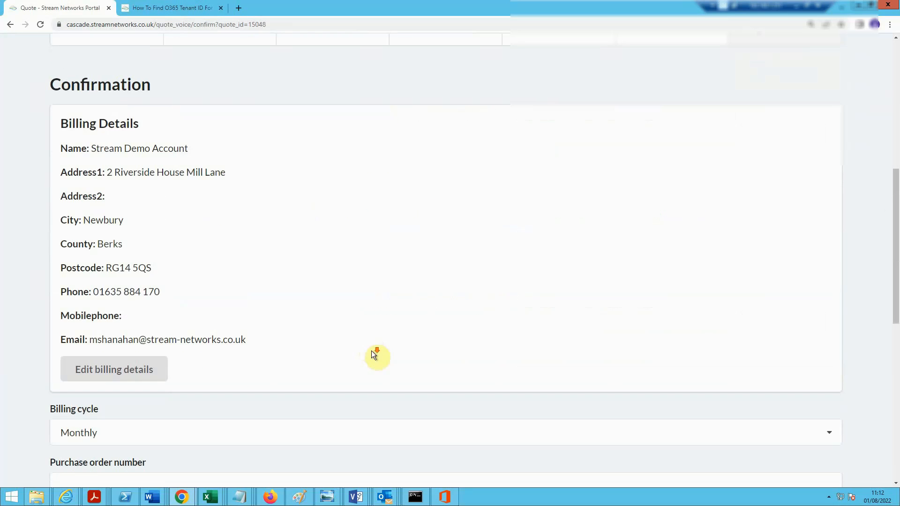
scroll(372, 351, "down", 4)
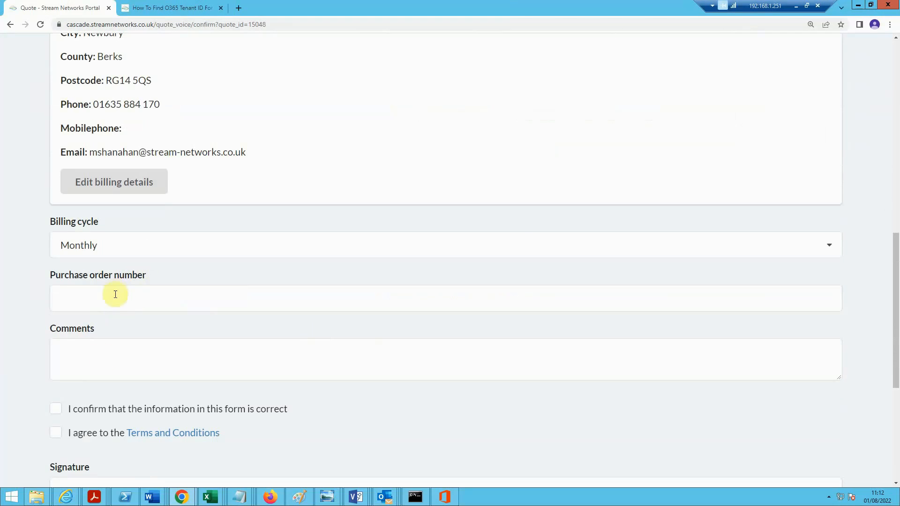
left_click(89, 364)
scroll(69, 370, "down", 1)
left_click(55, 363)
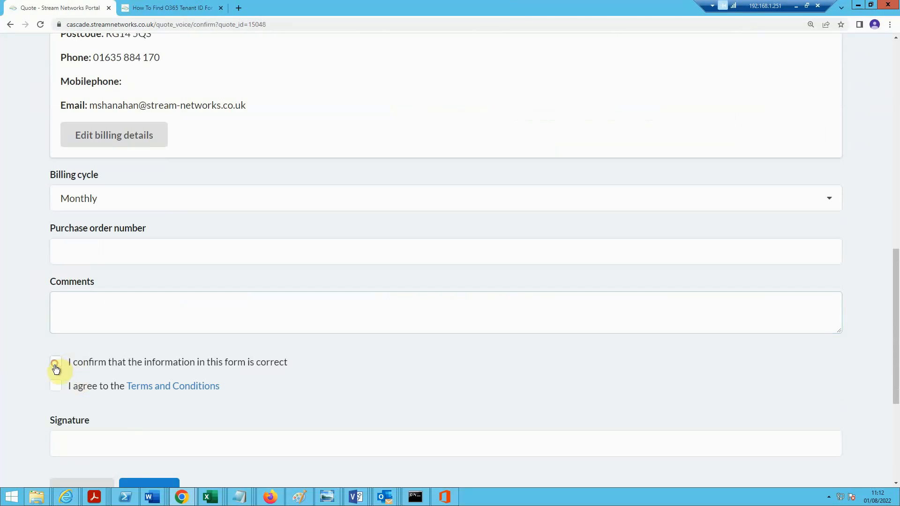
left_click(55, 386)
Sign the form with the user's name and submit the order.
left_click(71, 419)
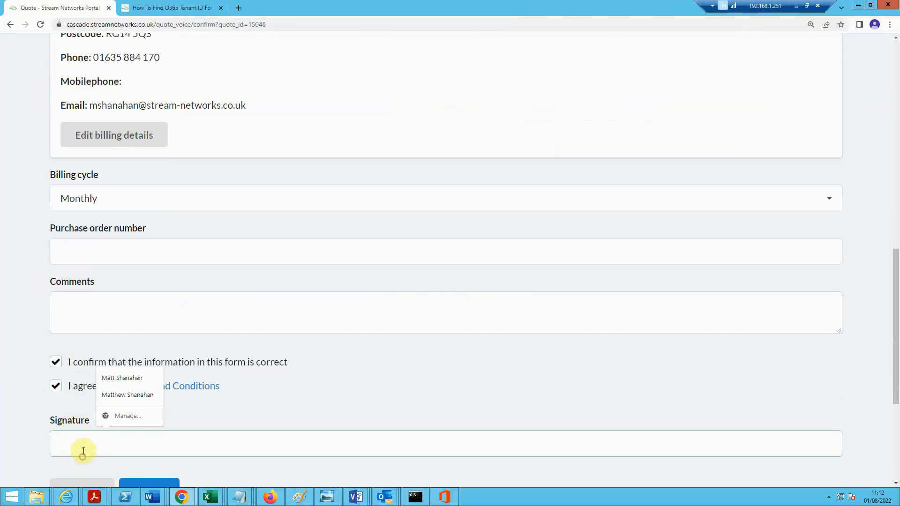
type("MATT")
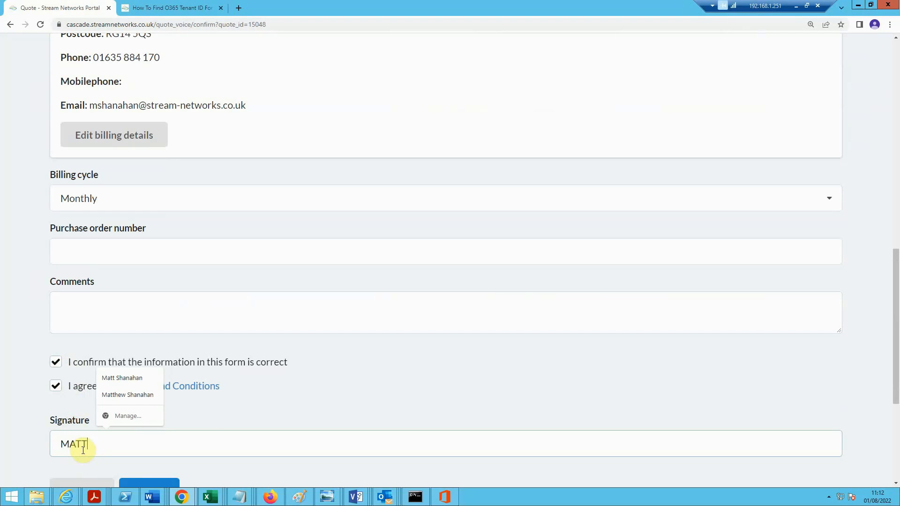
left_click(273, 403)
scroll(274, 403, "down", 4)
left_click(153, 309)
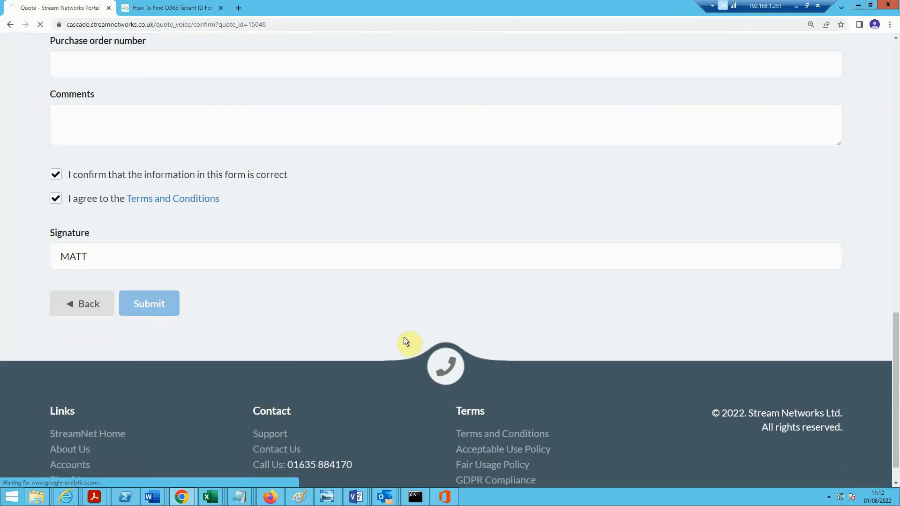
scroll(350, 298, "down", 1)
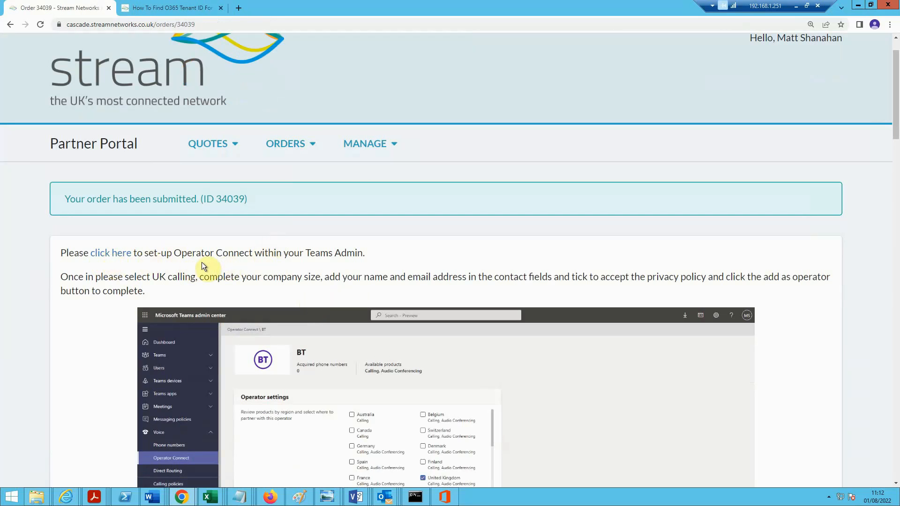
Open the Operator Connect setup link and pick the Microsoft account to sign in with.
left_click(117, 257)
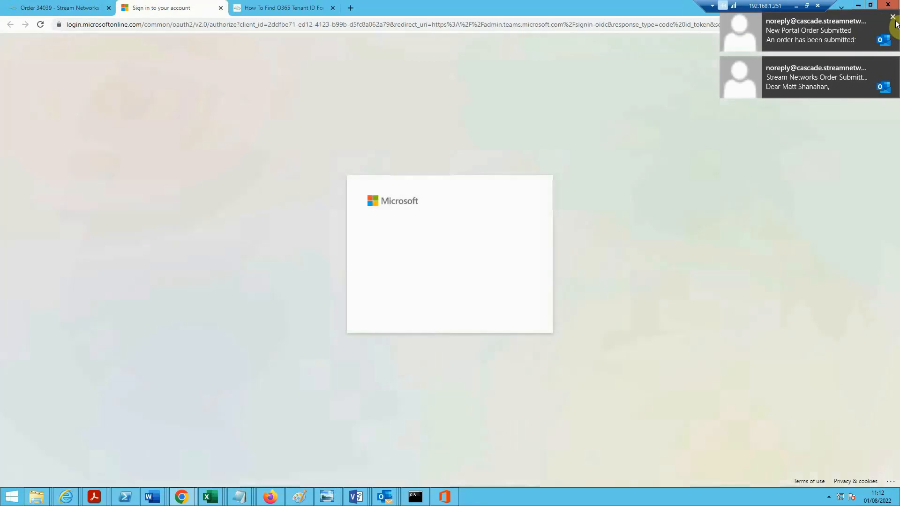
left_click(893, 18)
left_click(893, 66)
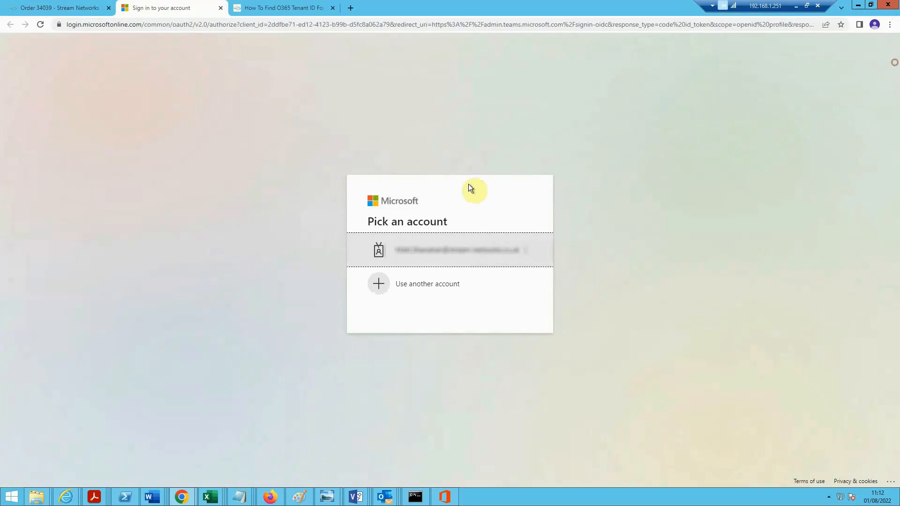
left_click(417, 249)
left_click(402, 248)
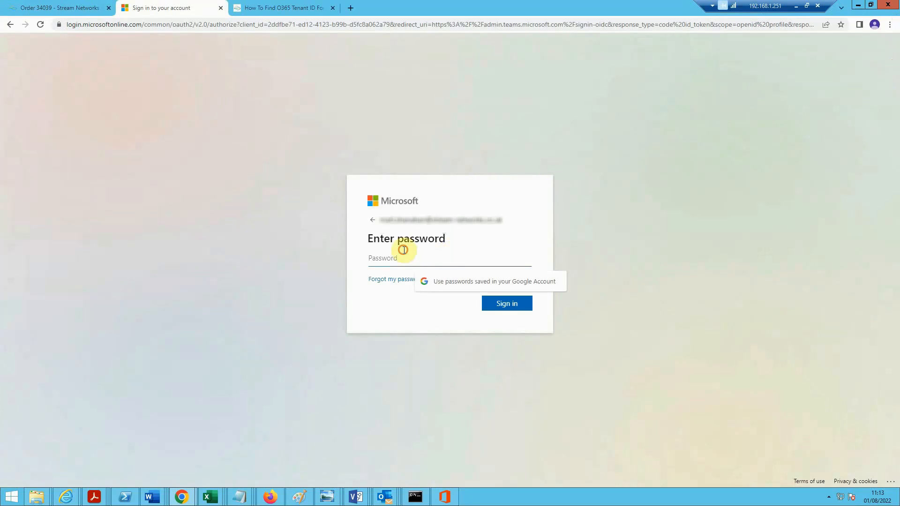
Try to sign in by entering the account password.
type("••••••")
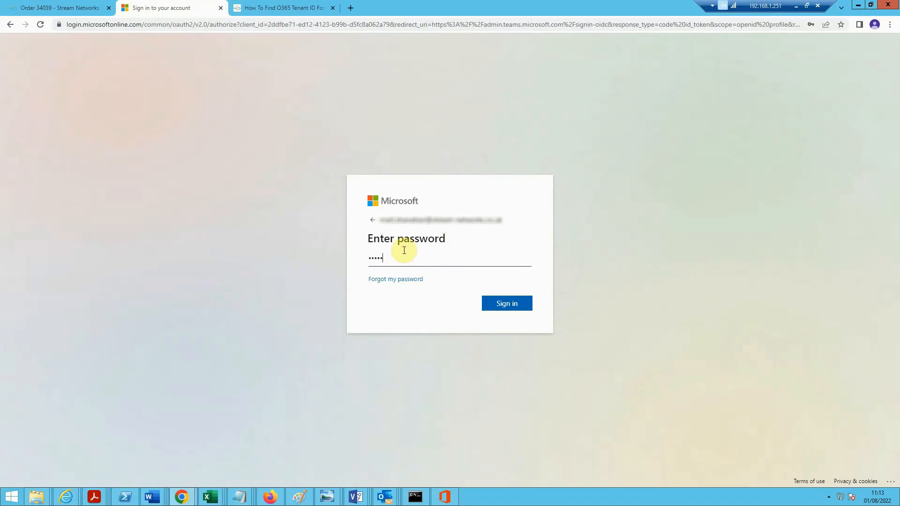
type("•••••")
left_click(505, 304)
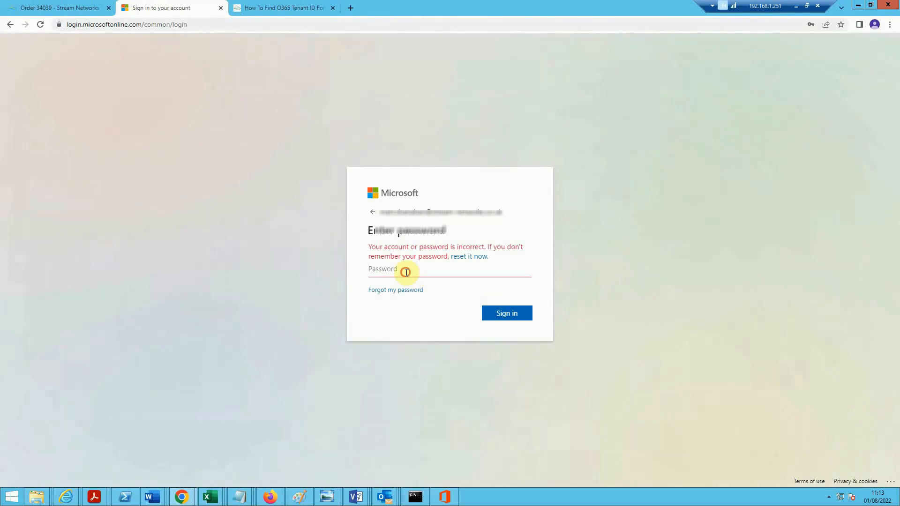
Re-enter the account password and sign in.
left_click(406, 272)
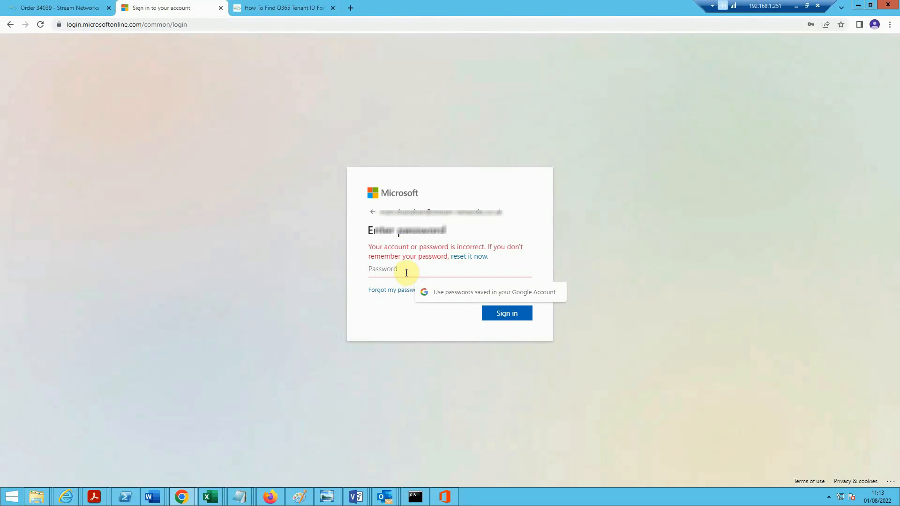
type("•••••••")
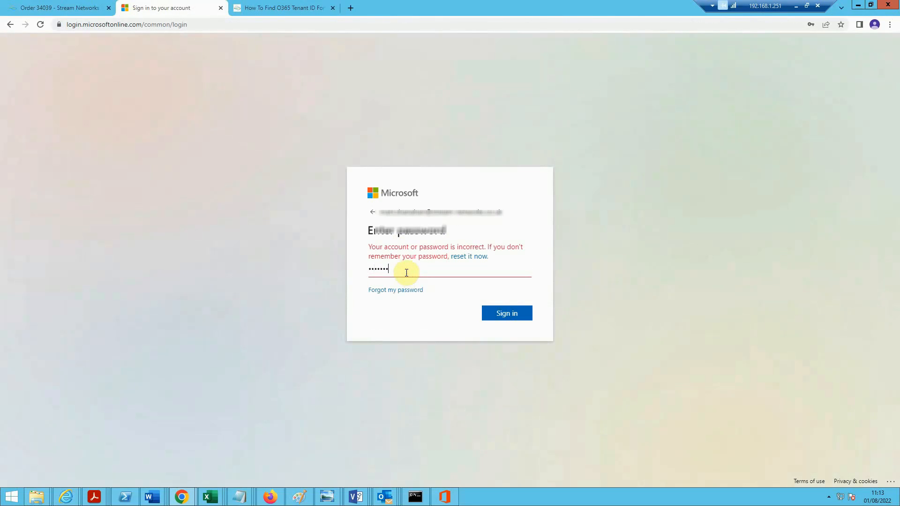
type("••••")
left_click(508, 307)
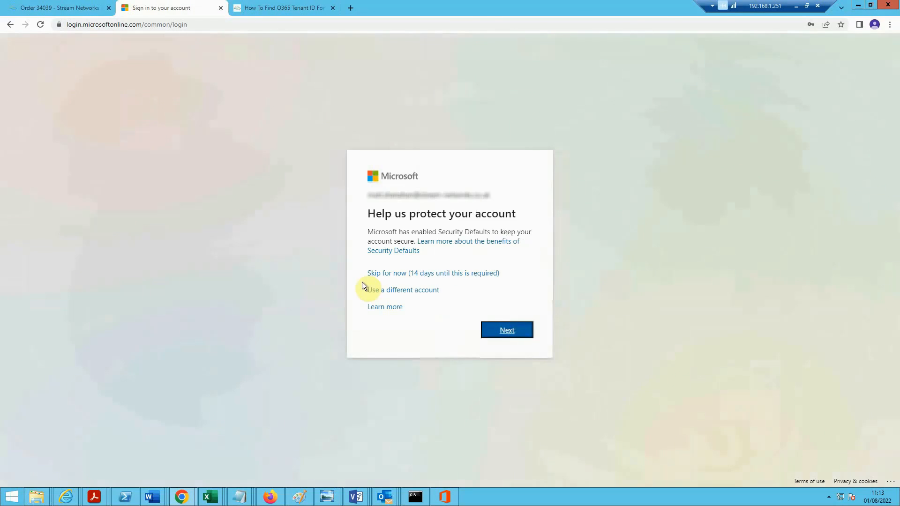
Skip the security setup prompt for now and enter the texted verification code to verify the sign-in.
left_click(408, 274)
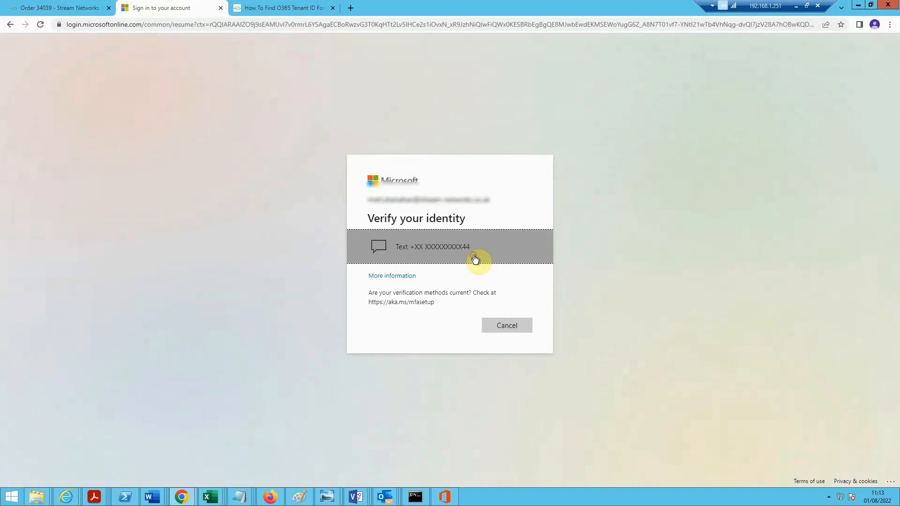
left_click(476, 258)
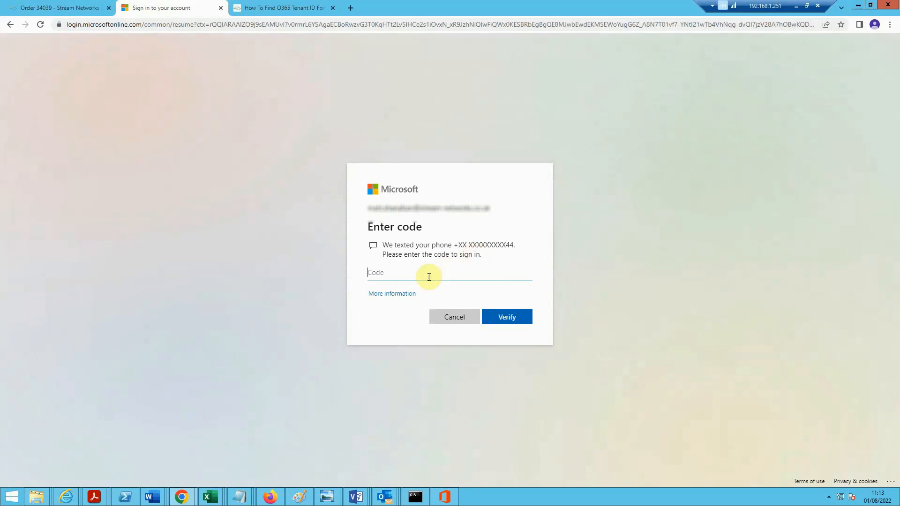
left_click(523, 322)
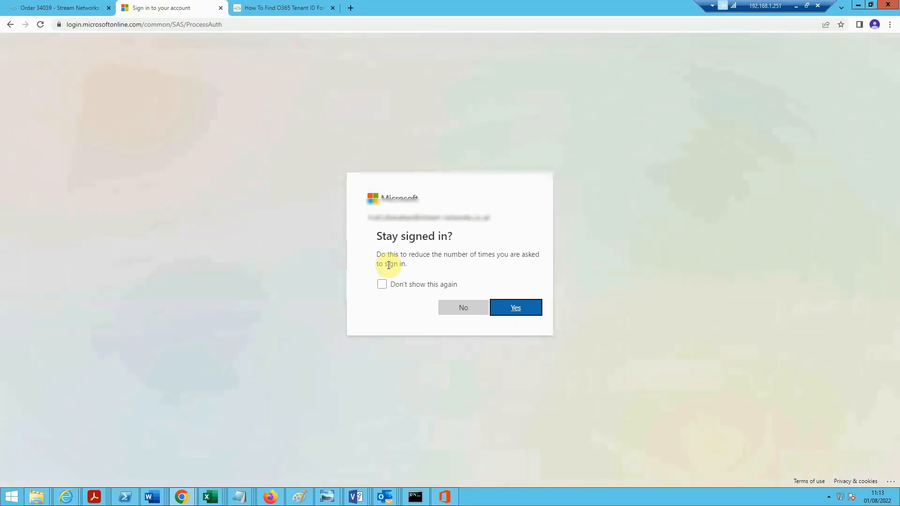
Choose to stay signed in, then reopen the Operator Connect setup link from the submitted order page.
left_click(514, 307)
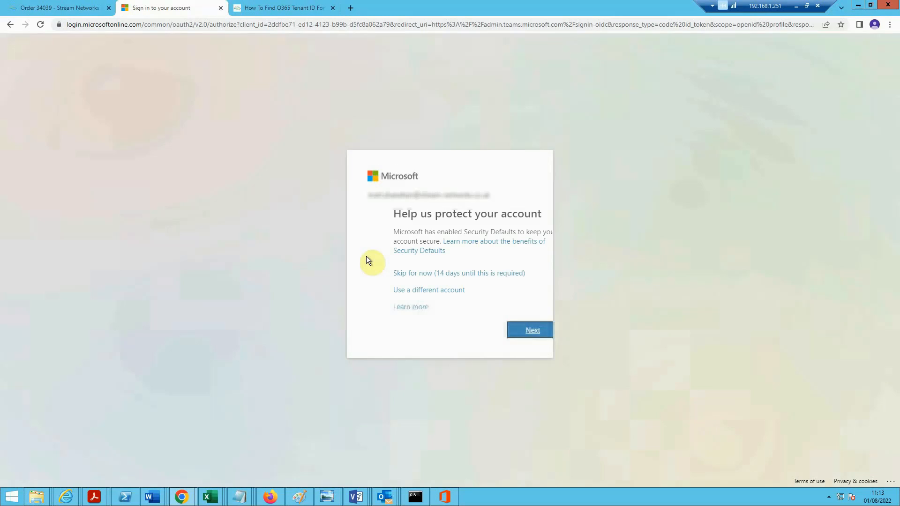
left_click(413, 274)
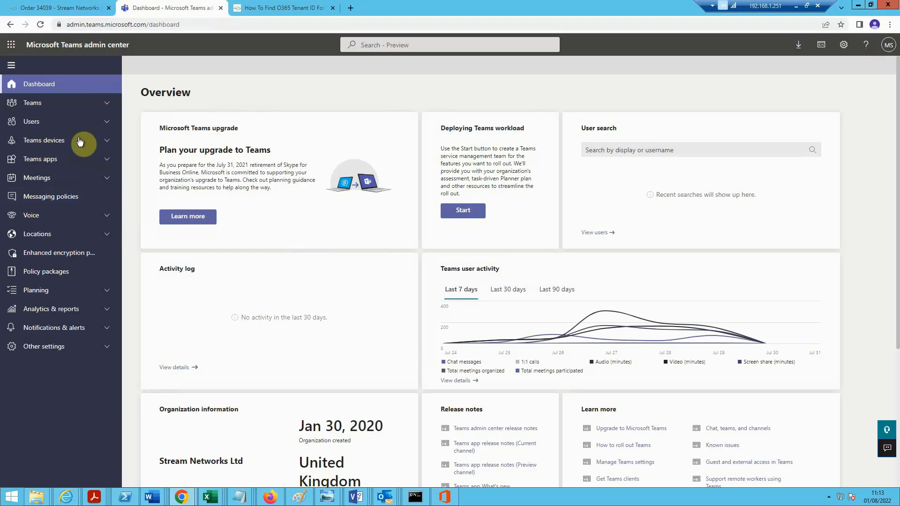
left_click(58, 12)
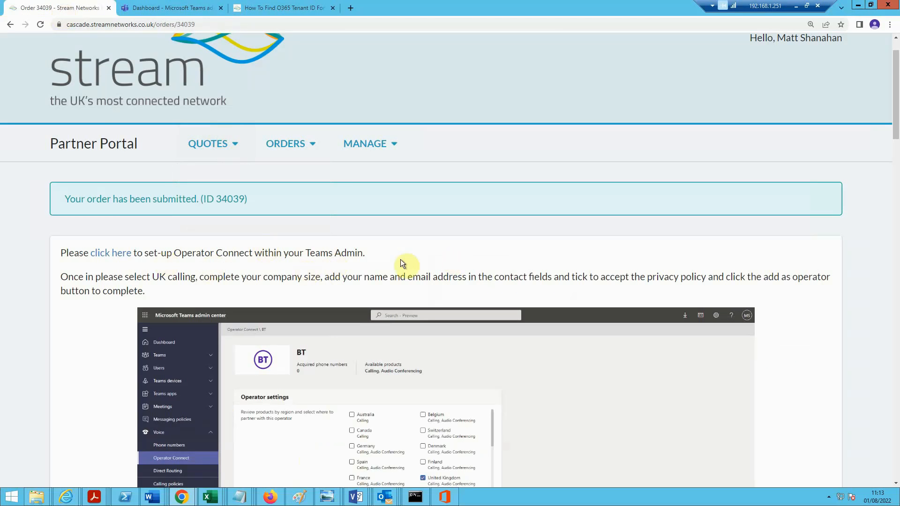
scroll(396, 275, "down", 2)
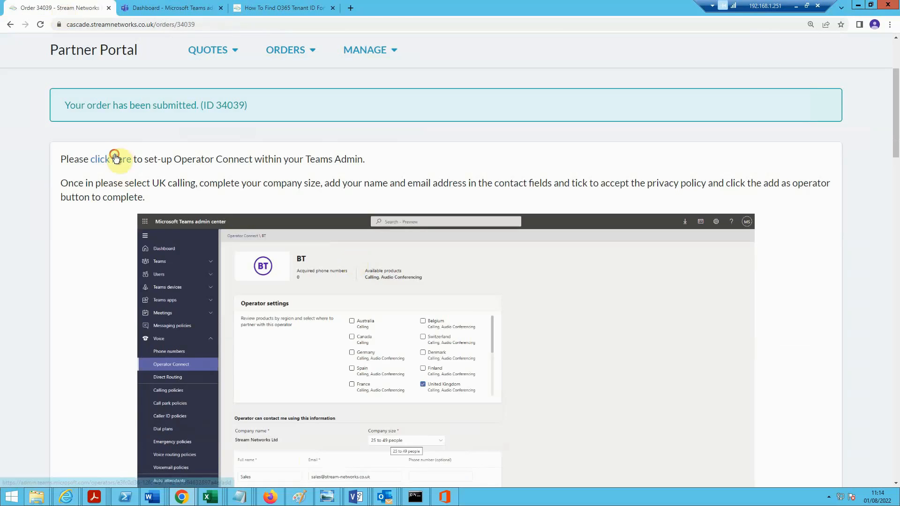
left_click(116, 155)
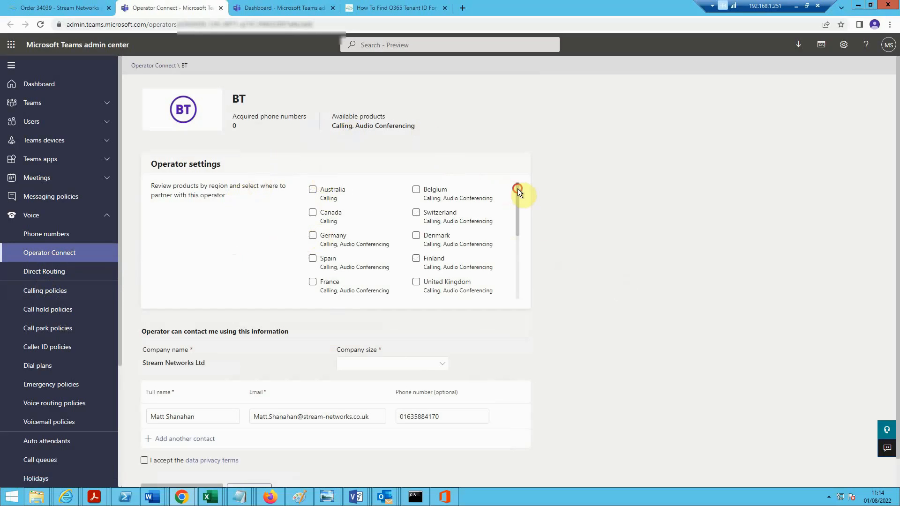
Pick a calling region in the operator settings list and set the company size to 25 to 49 people.
left_click_drag(516, 189, 516, 291)
left_click(416, 203)
left_click(387, 363)
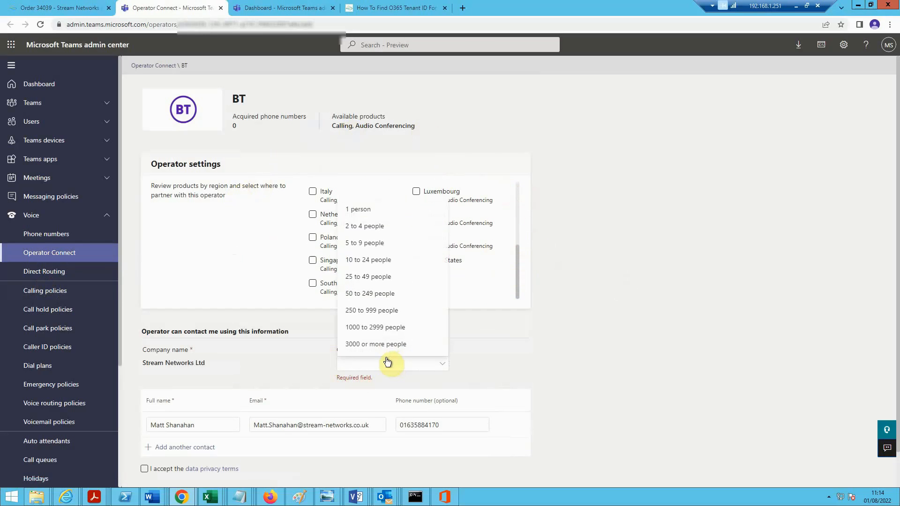
left_click(389, 283)
Clear the optional phone number from the contact details.
left_click_drag(445, 415, 384, 416)
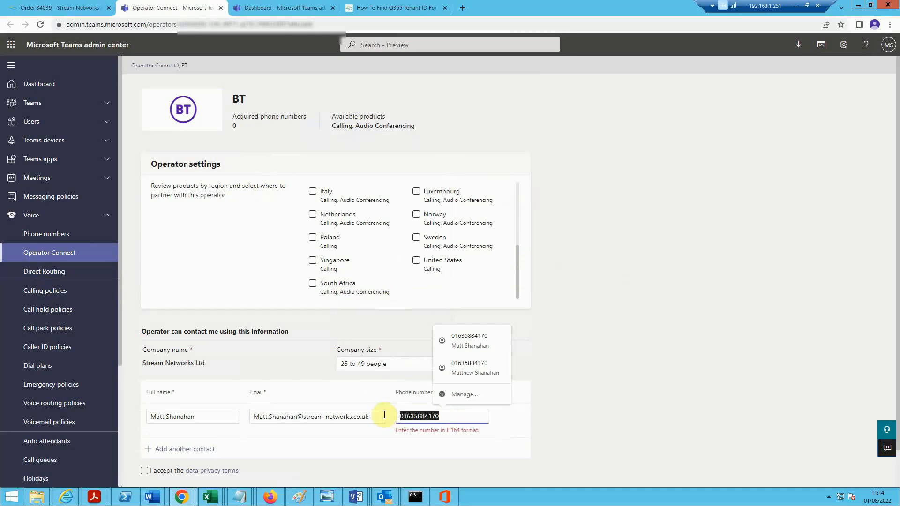
key("BackSpace")
Accept the data privacy terms and open the Phone numbers page under Voice.
scroll(216, 381, "down", 1)
left_click(147, 431)
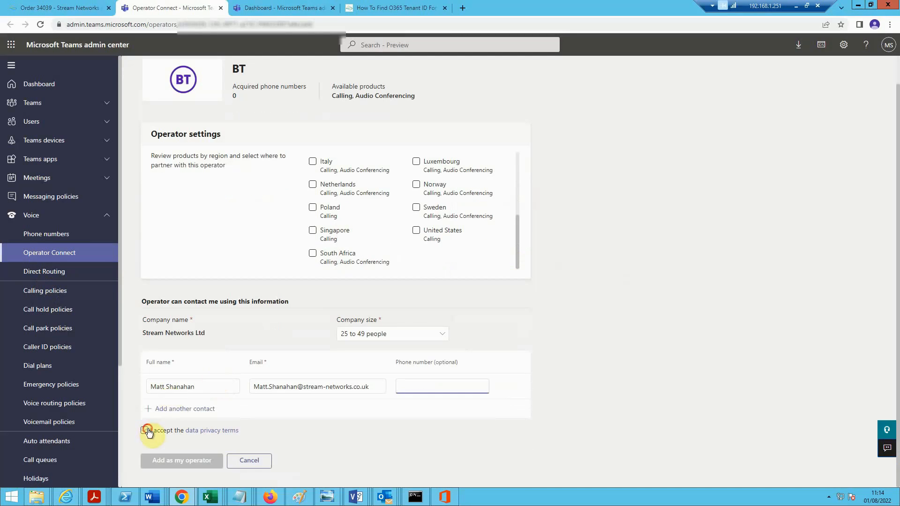
left_click(506, 321)
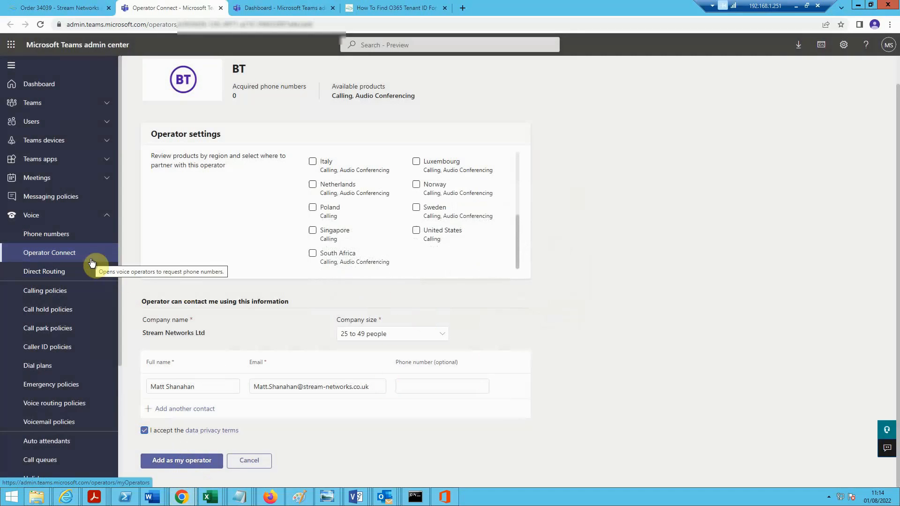
left_click(59, 239)
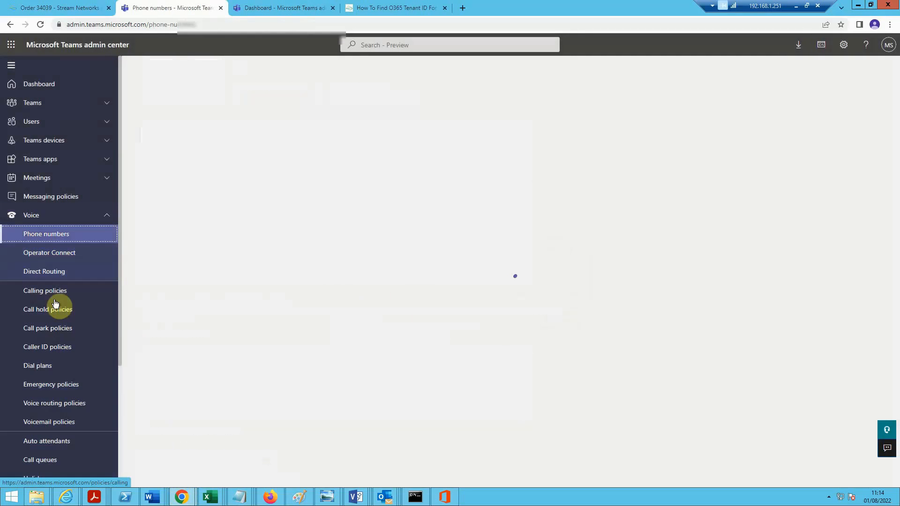